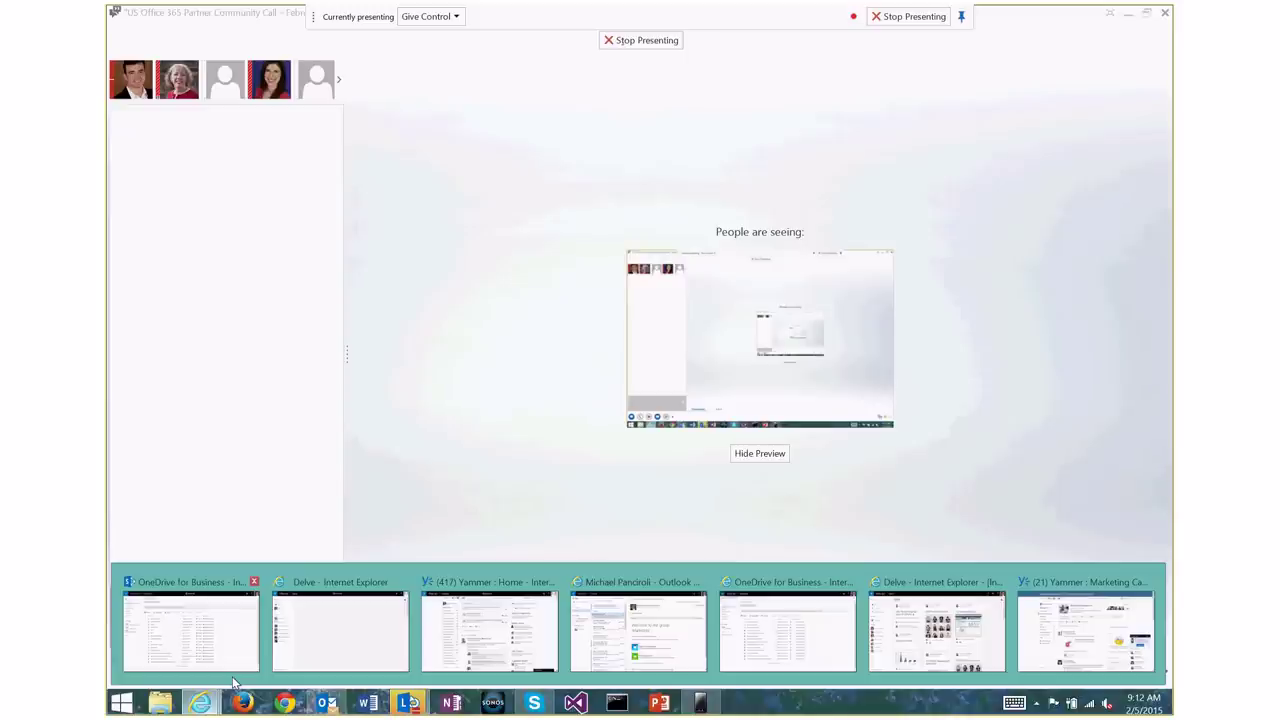
- Switch to the Outlook window and start a new email addressed to the suggested contact whose name begins with "sa"
{"action": "left_click", "coordinate": [590, 645]}
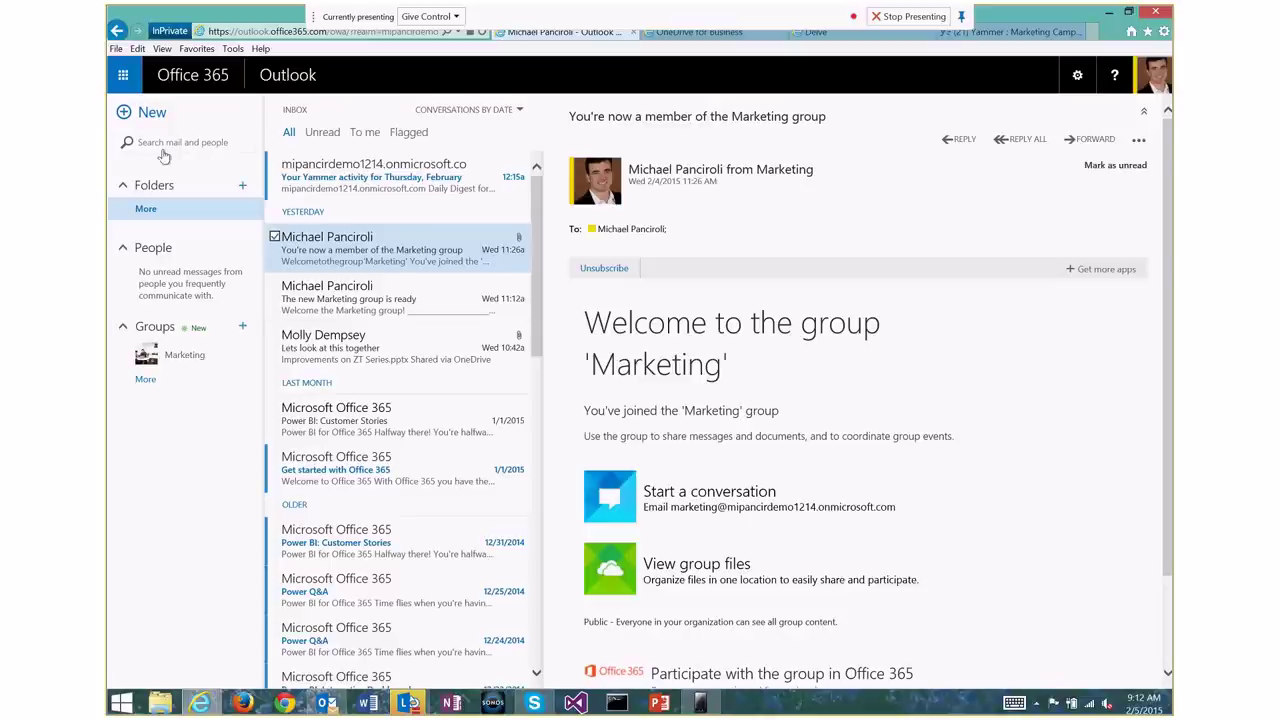
{"action": "left_click", "coordinate": [137, 118]}
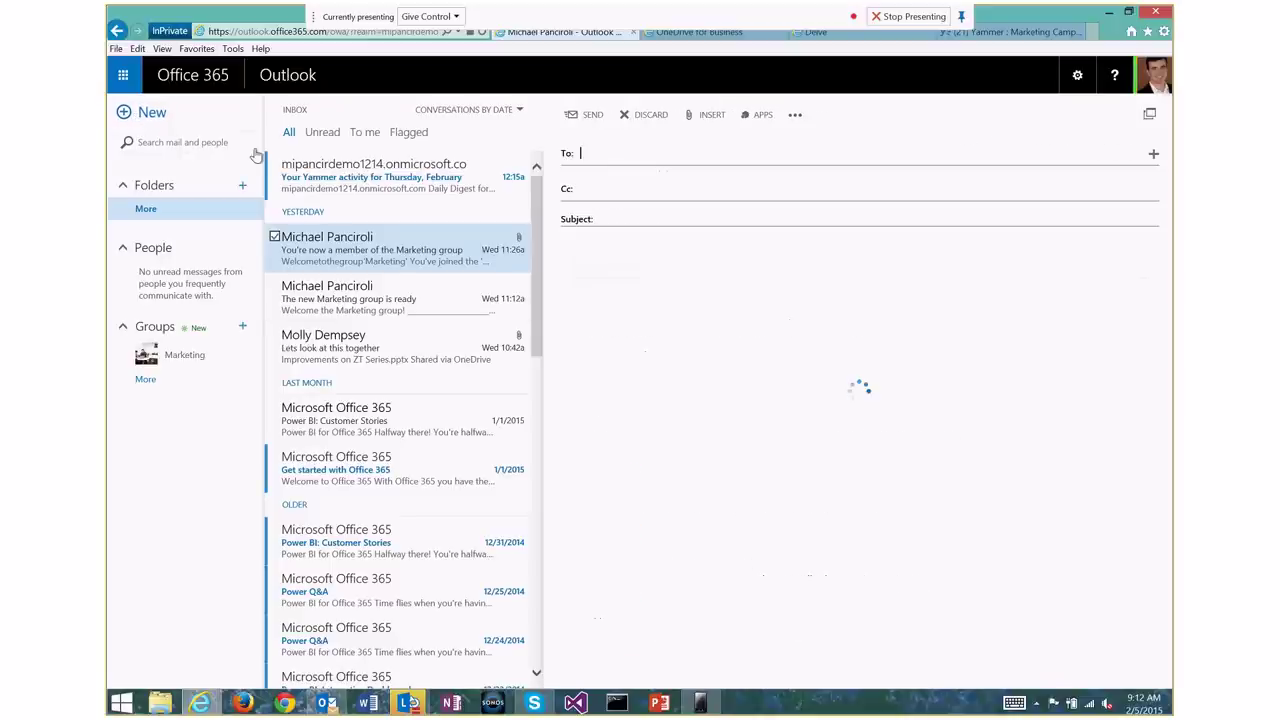
{"action": "type", "text": "sa"}
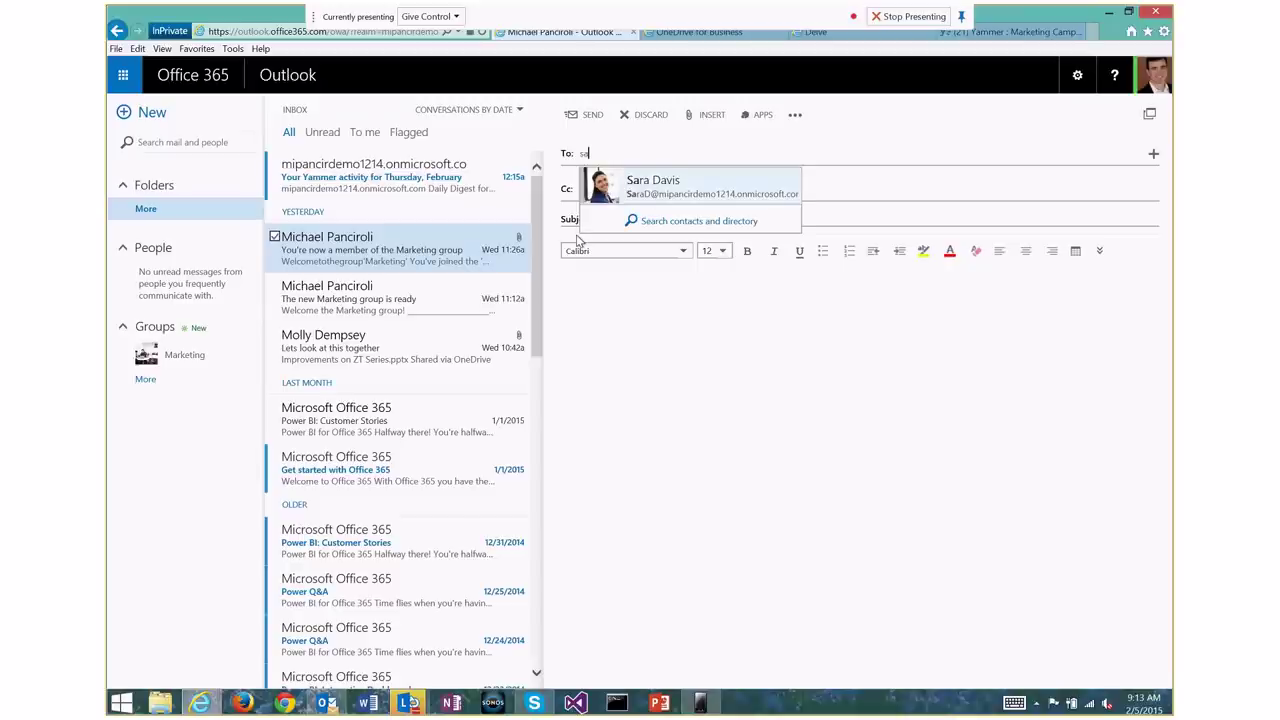
{"action": "left_click", "coordinate": [650, 191]}
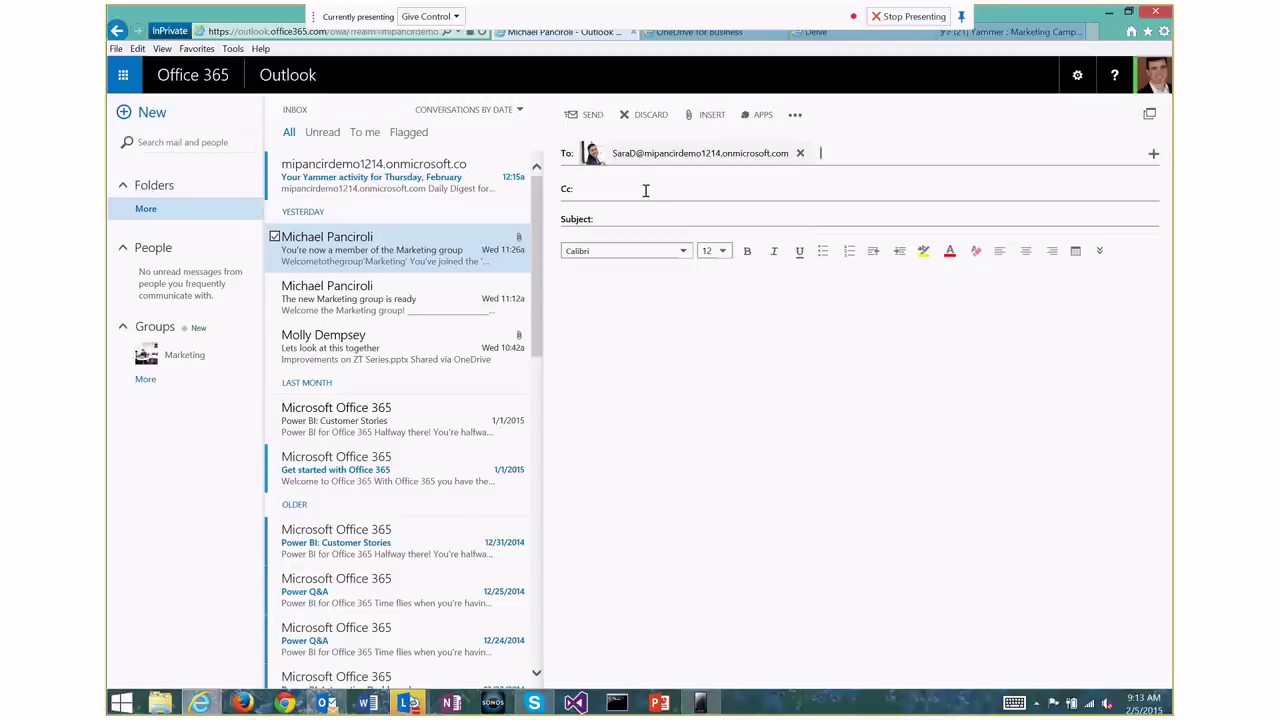
- Give the email the subject "Please Review"
{"action": "left_click", "coordinate": [636, 219]}
{"action": "type", "text": "P"}
{"action": "type", "text": "l"}
{"action": "type", "text": "ease "}
{"action": "type", "text": "Re"}
{"action": "type", "text": "we"}
{"action": "key", "text": "BackSpace"}
{"action": "key", "text": "BackSpace"}
{"action": "type", "text": "view"}
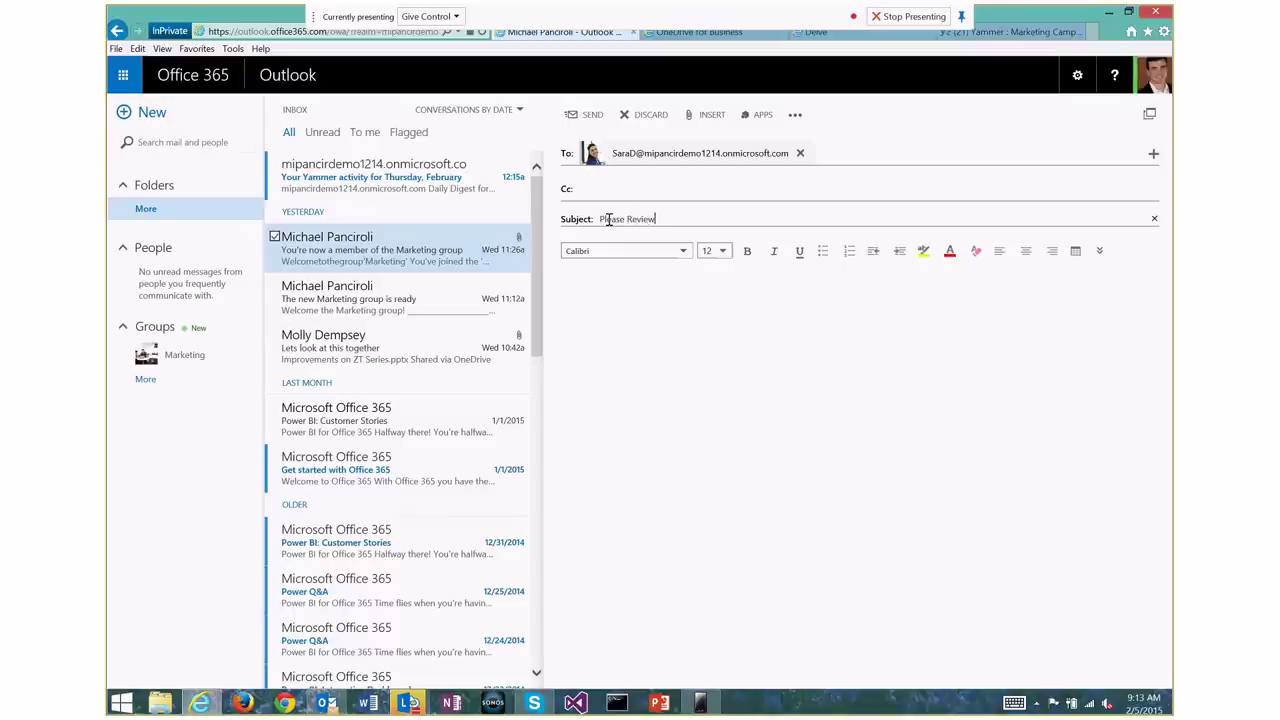
- Browse My files in OneDrive for an attachment and view the sharing choices for Marketing Campaigns FY14.pptx without attaching it
{"action": "left_click", "coordinate": [712, 115]}
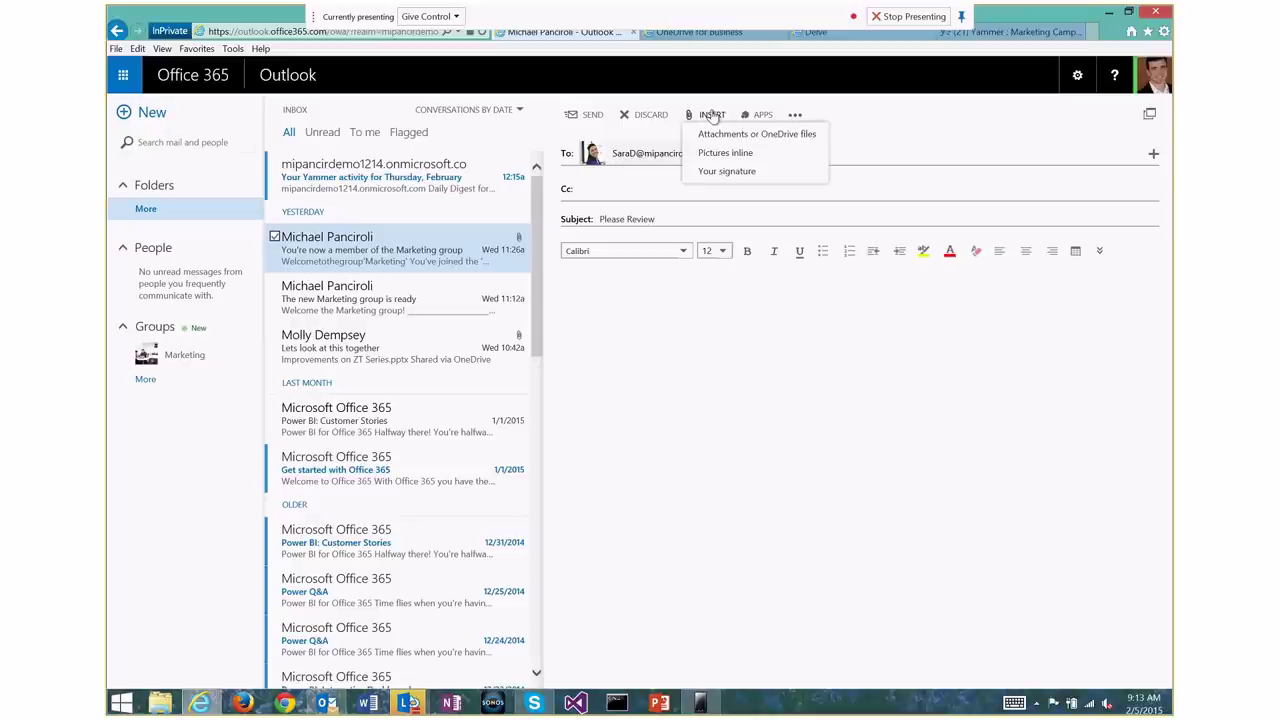
{"action": "left_click", "coordinate": [781, 135]}
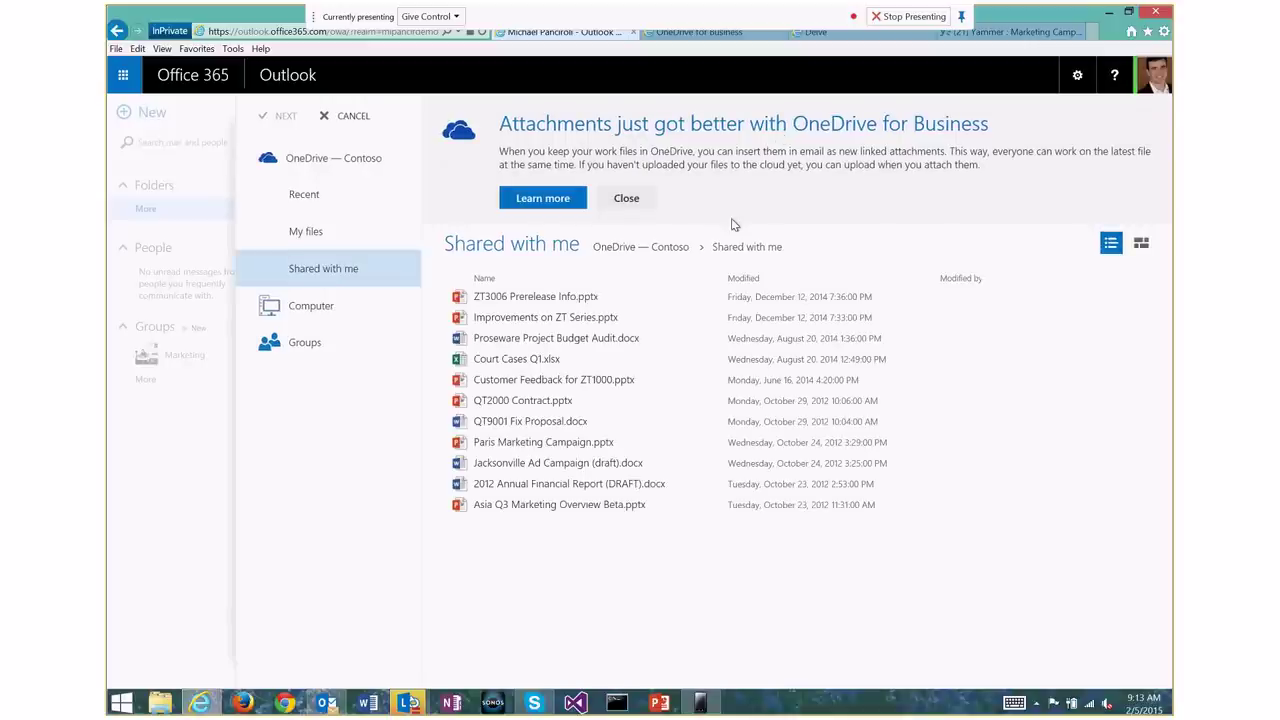
{"action": "left_click", "coordinate": [339, 231]}
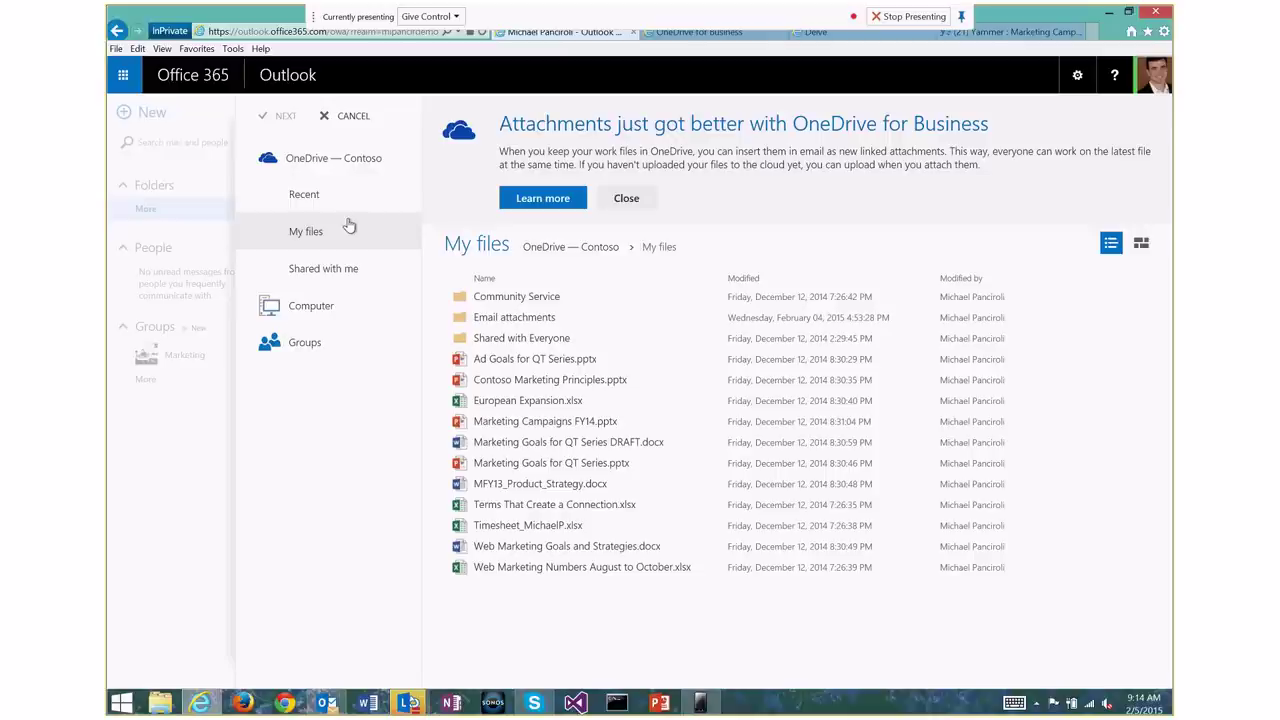
{"action": "left_click", "coordinate": [349, 228]}
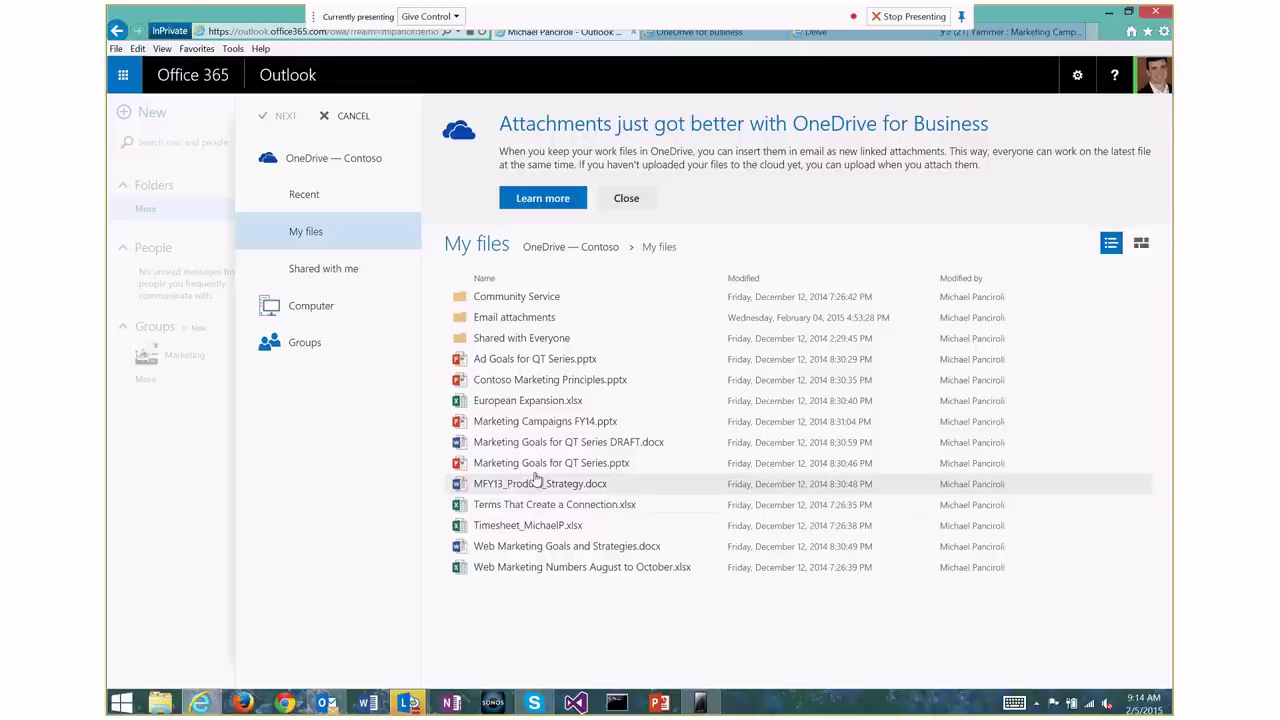
{"action": "left_click", "coordinate": [540, 426]}
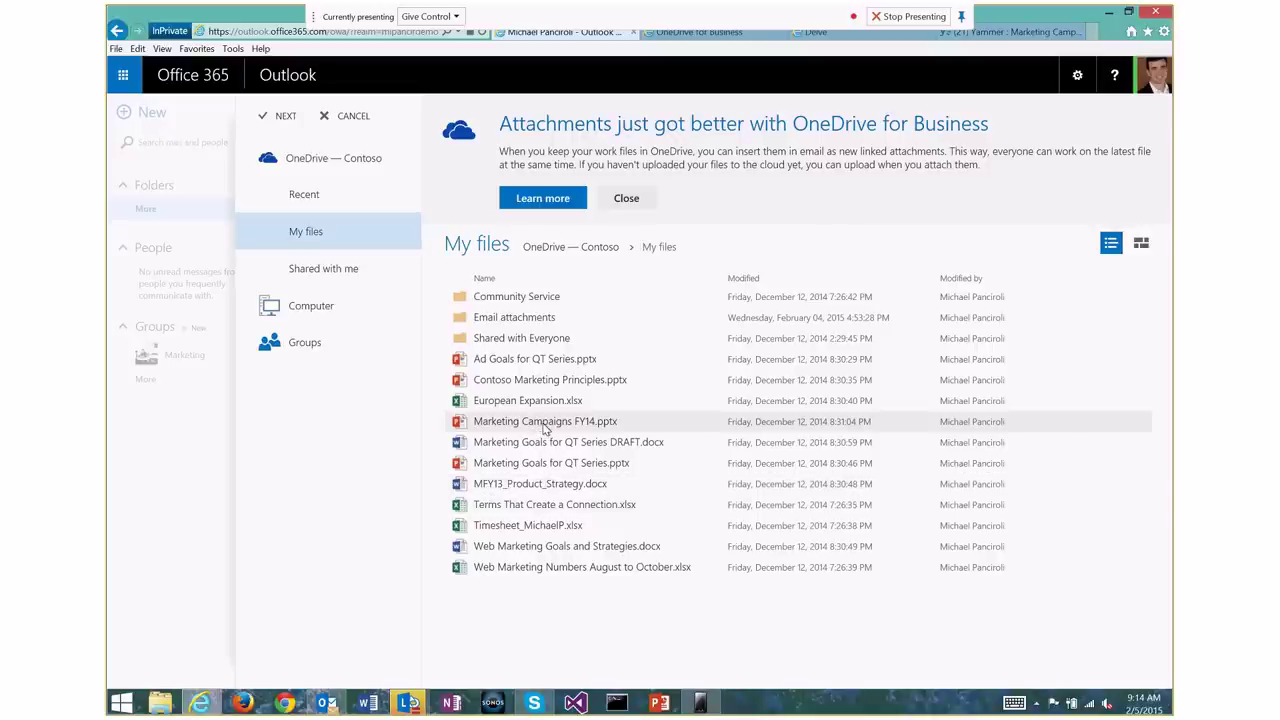
{"action": "double_click", "coordinate": [545, 430]}
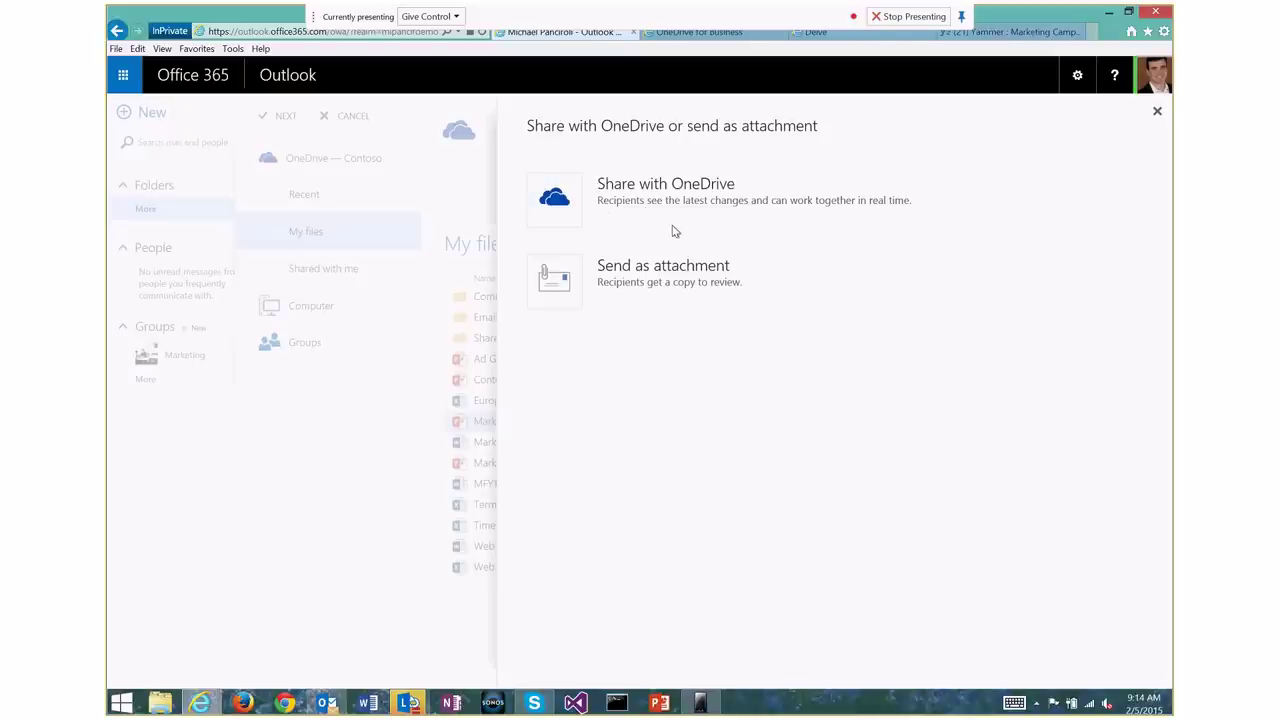
{"action": "left_click", "coordinate": [1157, 114]}
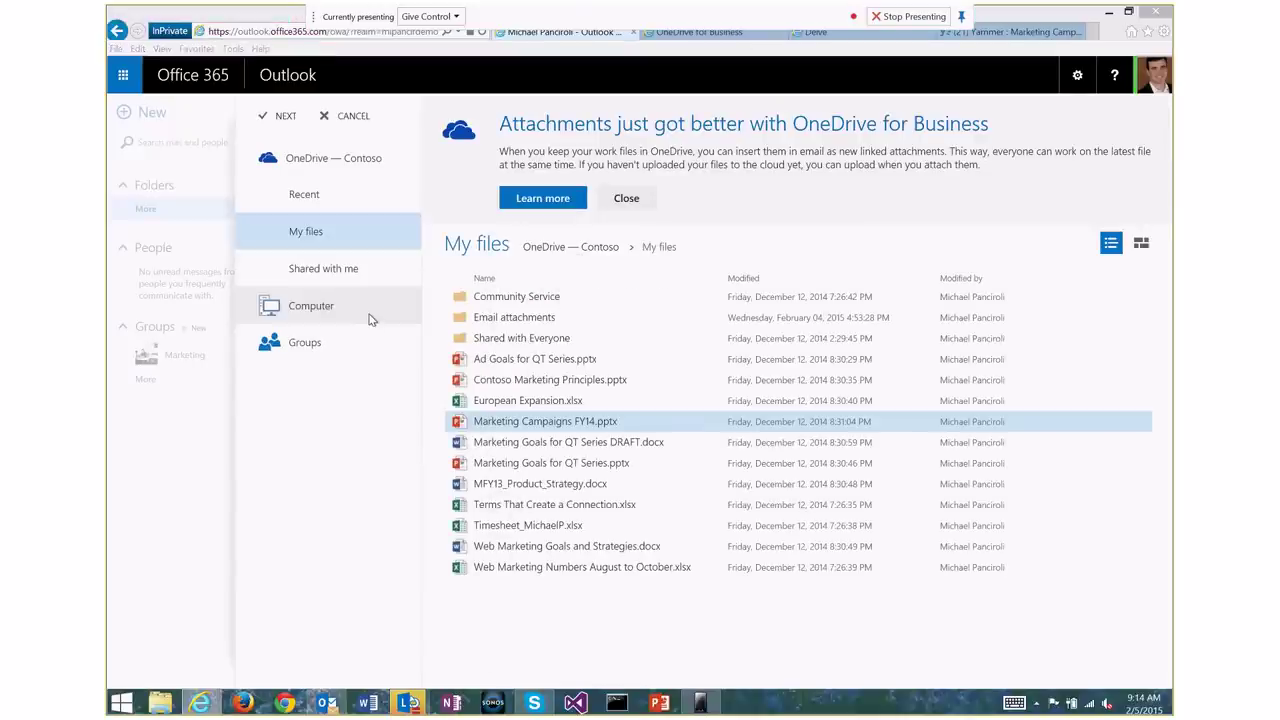
- Attach the Microsoft Experience Center presentation from the computer by uploading and sharing it with OneDrive, and check the attachment's options
{"action": "left_click", "coordinate": [370, 319]}
{"action": "left_click_drag", "start_coordinate": [828, 188], "coordinate": [838, 252]}
{"action": "left_click", "coordinate": [388, 320]}
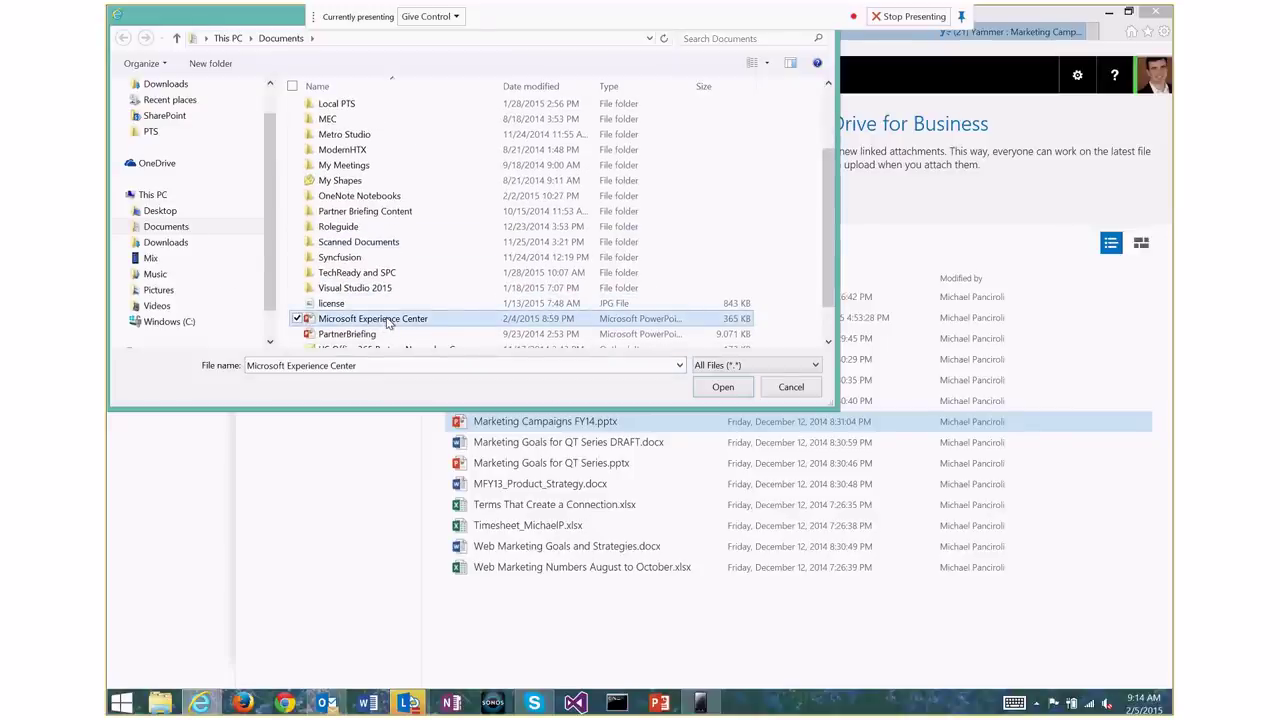
{"action": "double_click", "coordinate": [388, 320]}
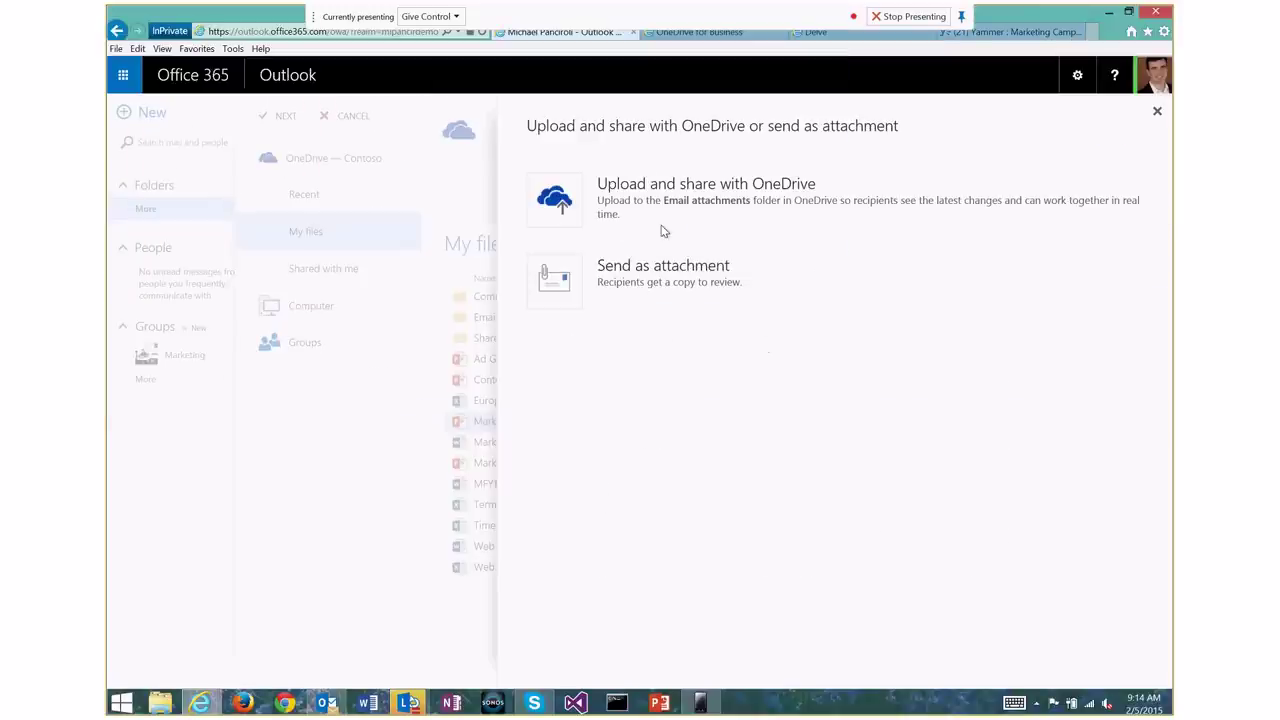
{"action": "left_click", "coordinate": [551, 220]}
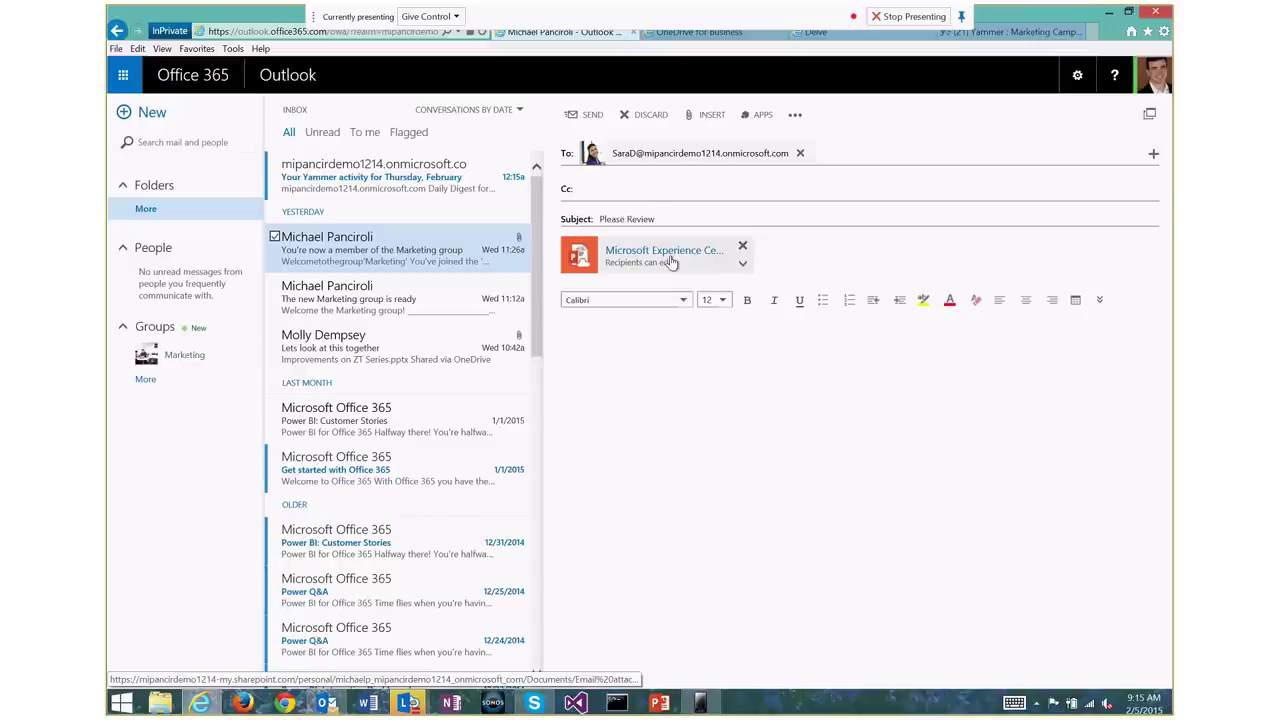
{"action": "left_click", "coordinate": [742, 268]}
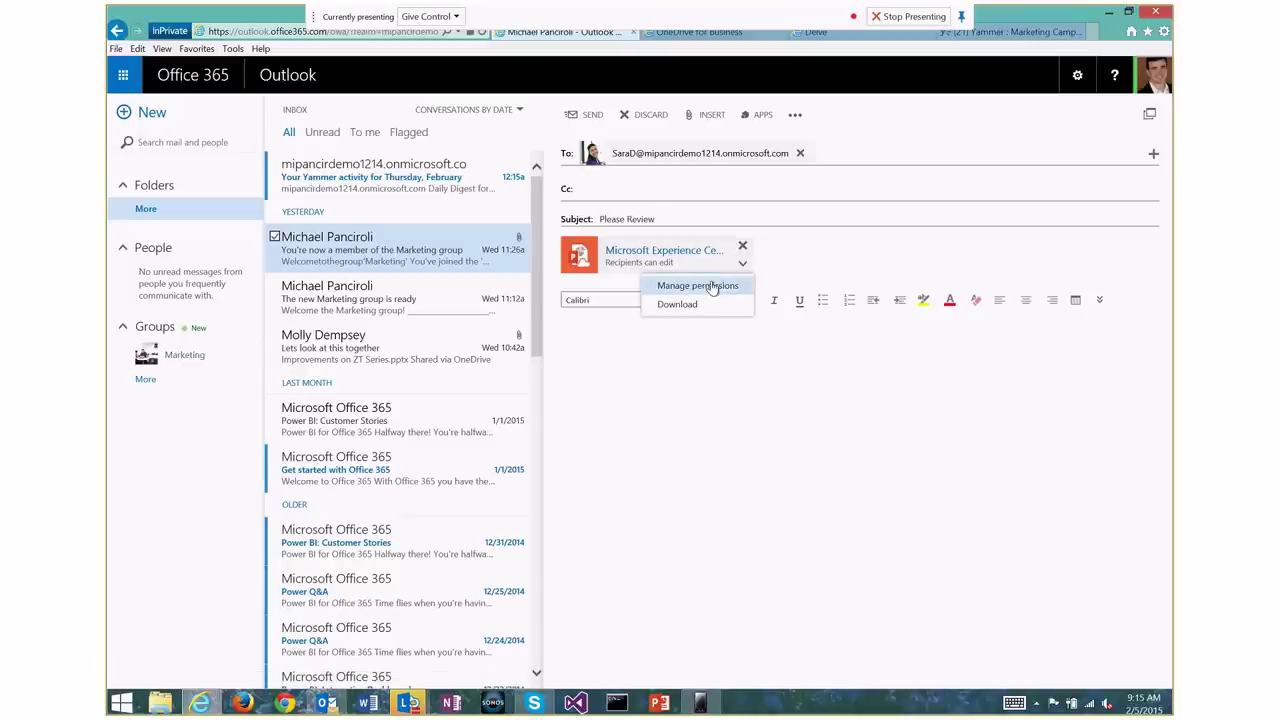
{"action": "left_click", "coordinate": [693, 218]}
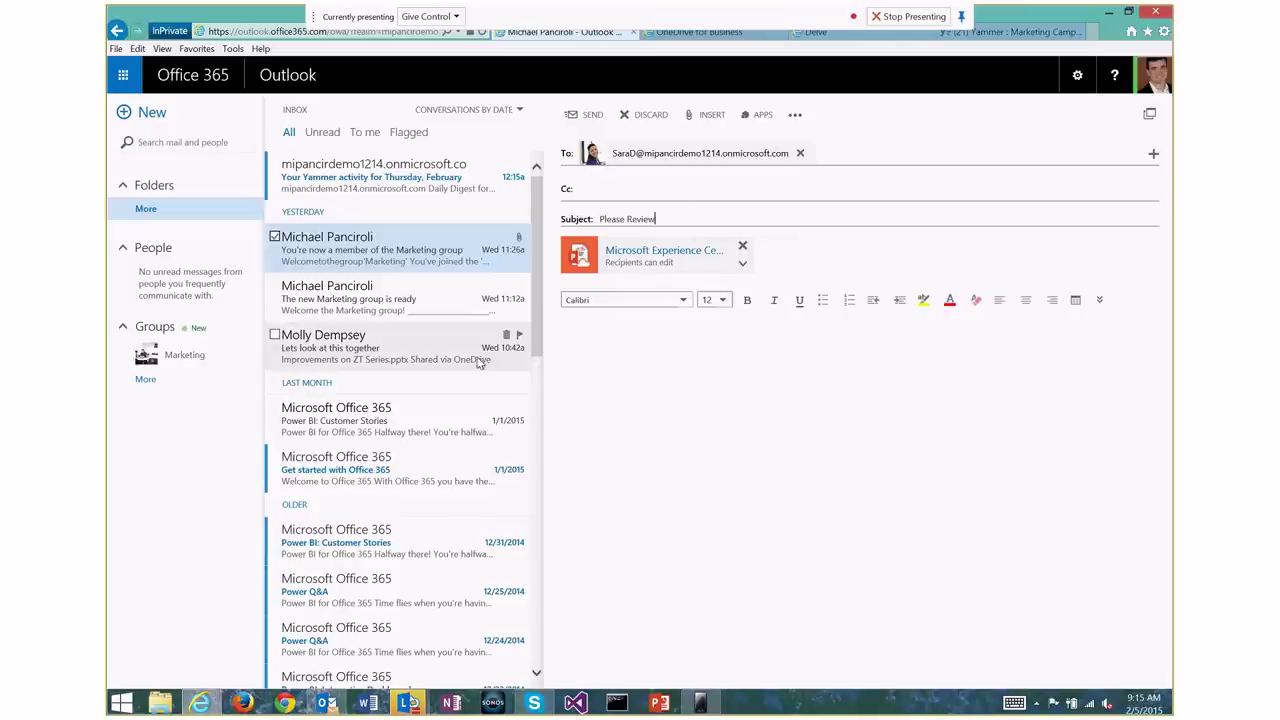
- Preview the presentation attached to the "Lets look at this together" message, start a reply beside it, and advance to slide 2
{"action": "left_click", "coordinate": [434, 358]}
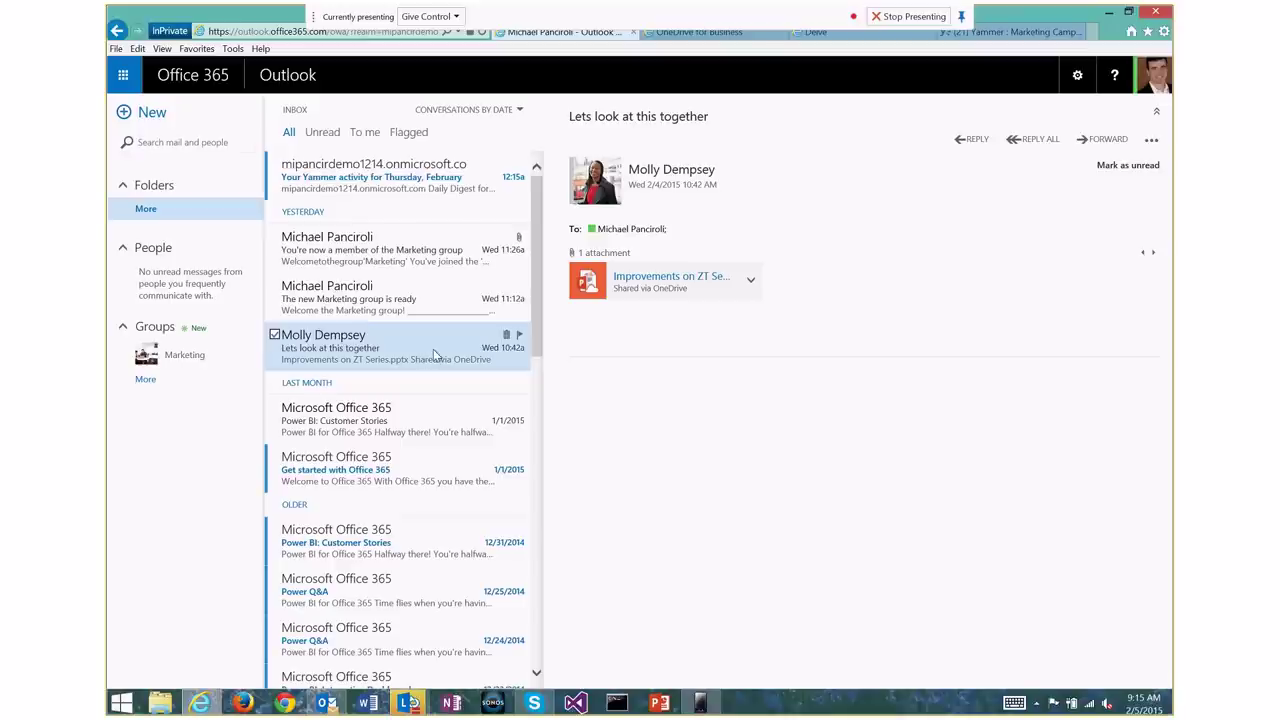
{"action": "left_click", "coordinate": [636, 285]}
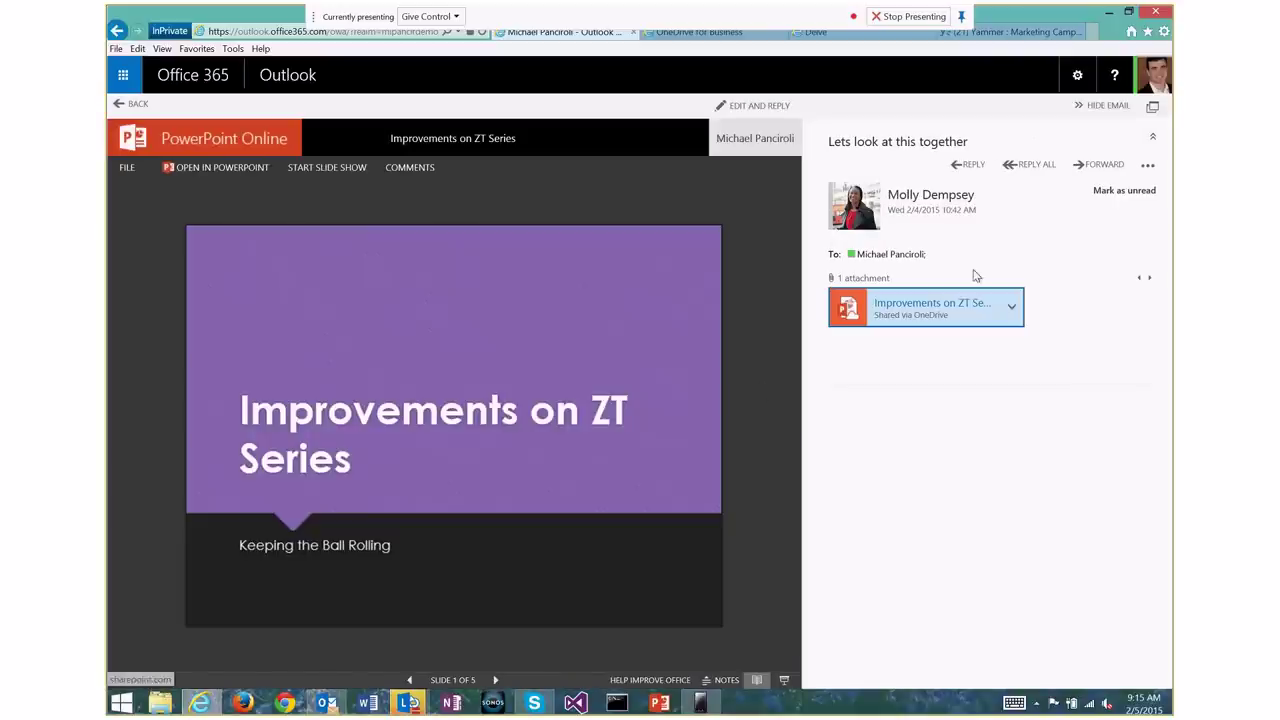
{"action": "left_click", "coordinate": [966, 166]}
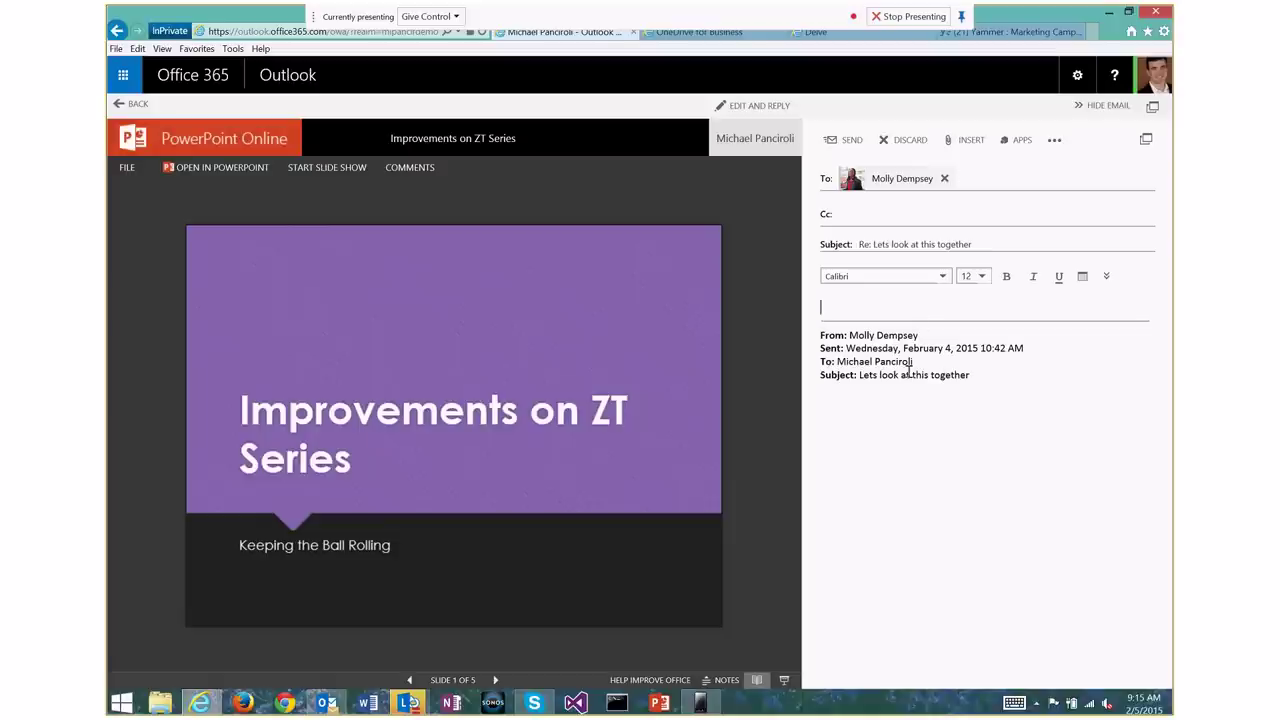
{"action": "left_click", "coordinate": [494, 679]}
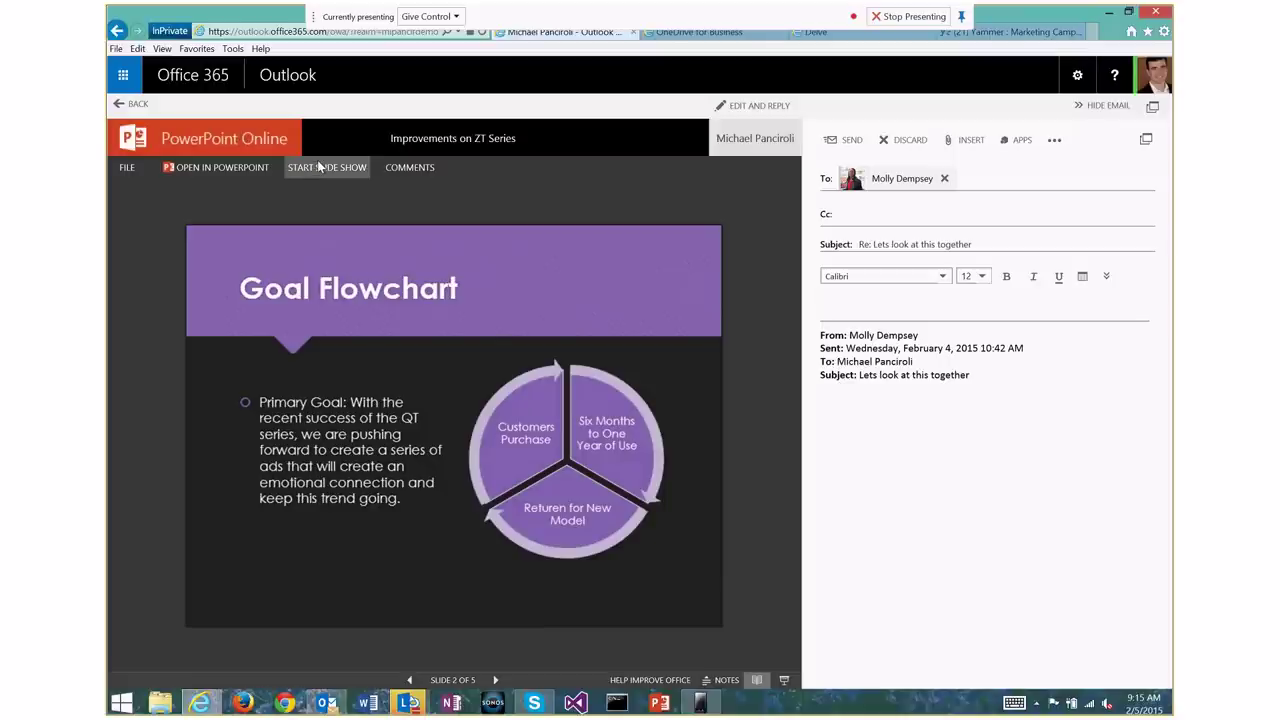
- Search OneDrive for "mar" and view the sharing dialog of Q3 Sales and Marketing Expense Report Audit, leaving it without sharing
{"action": "left_click", "coordinate": [712, 32]}
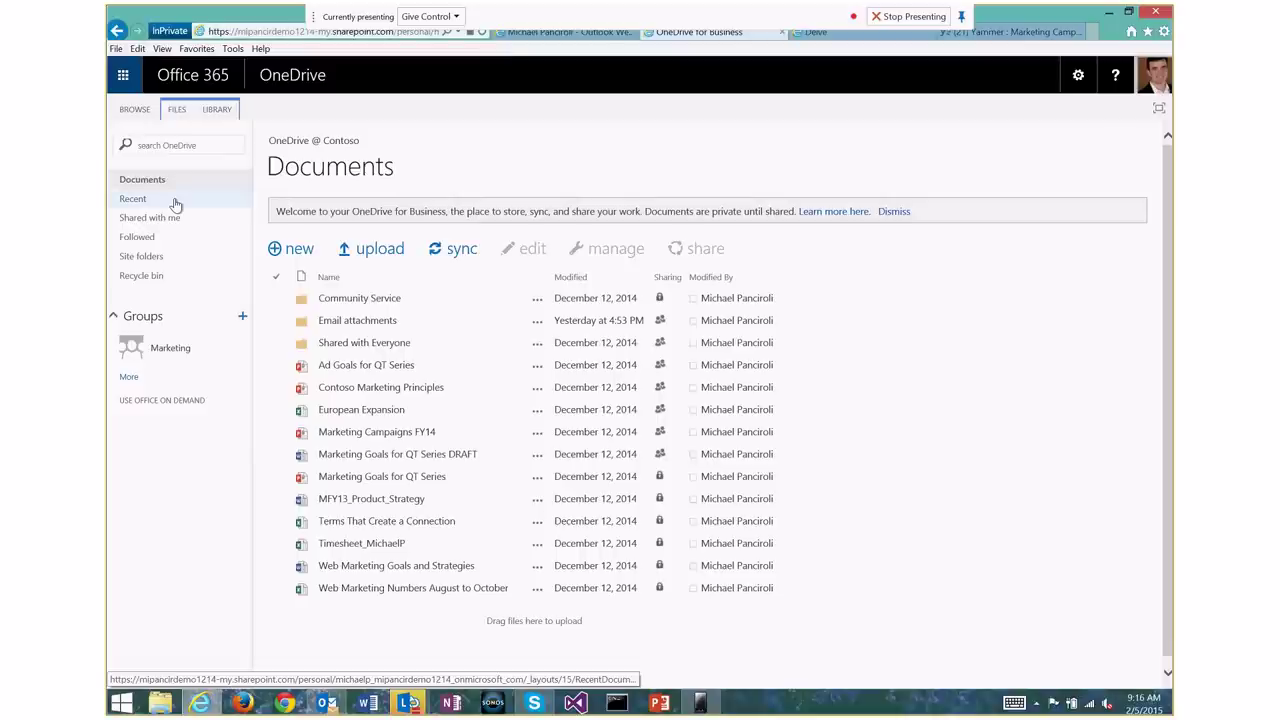
{"action": "left_click", "coordinate": [168, 147]}
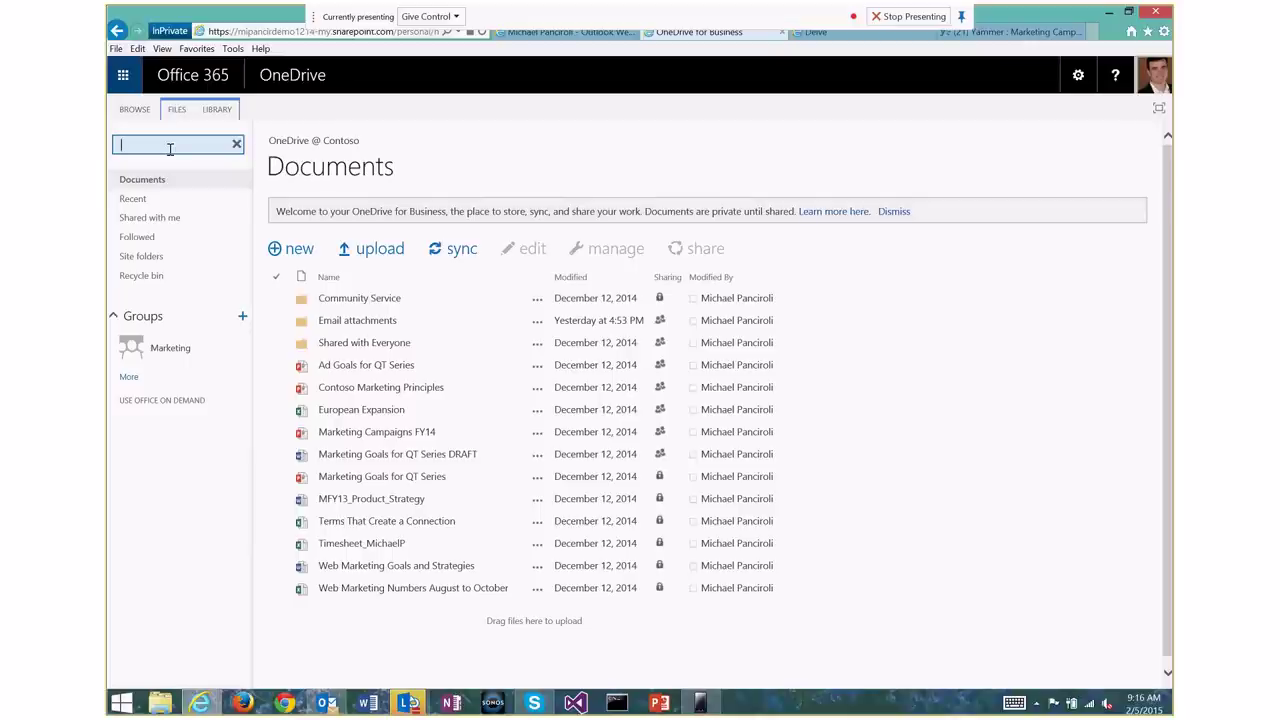
{"action": "type", "text": "mar"}
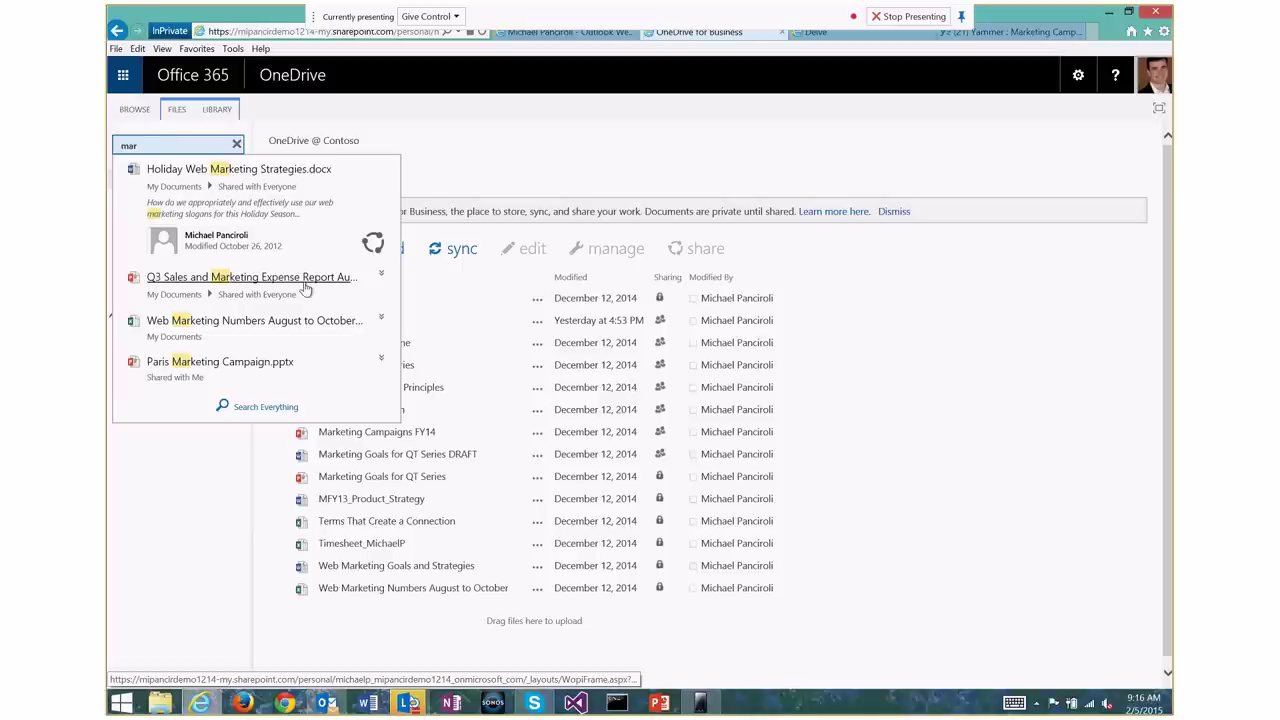
{"action": "left_click", "coordinate": [380, 274]}
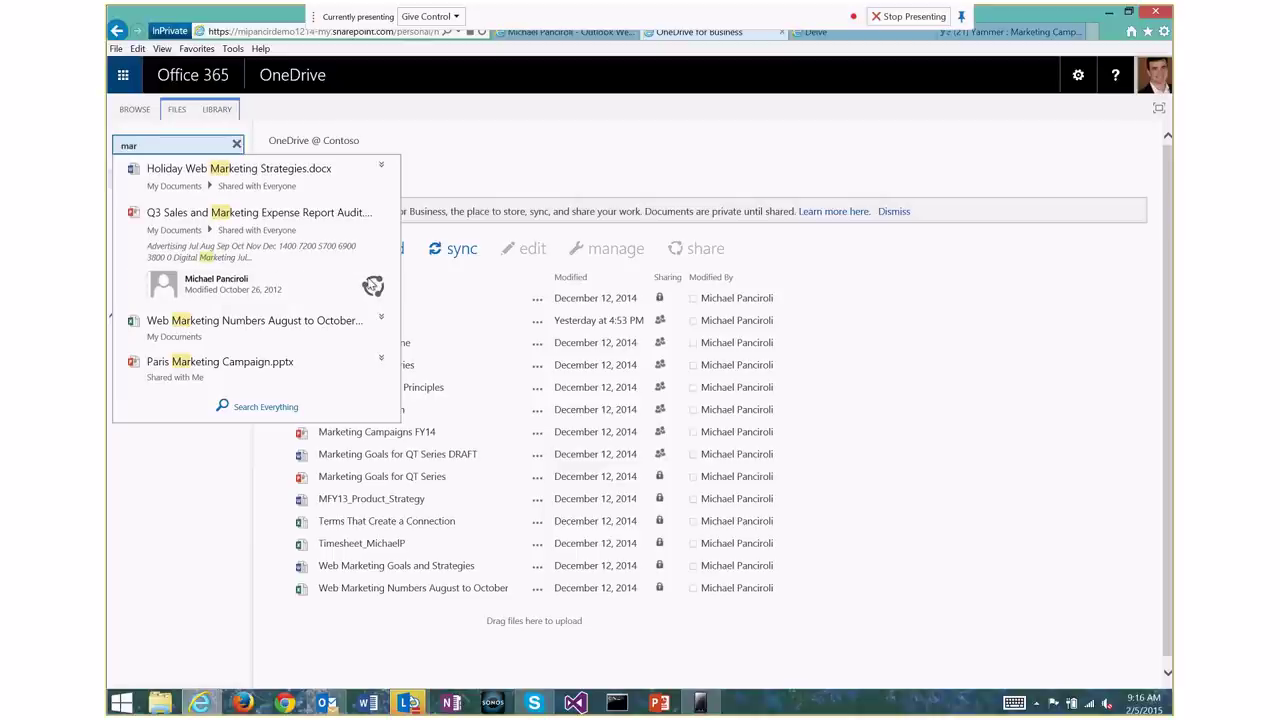
{"action": "left_click", "coordinate": [372, 286]}
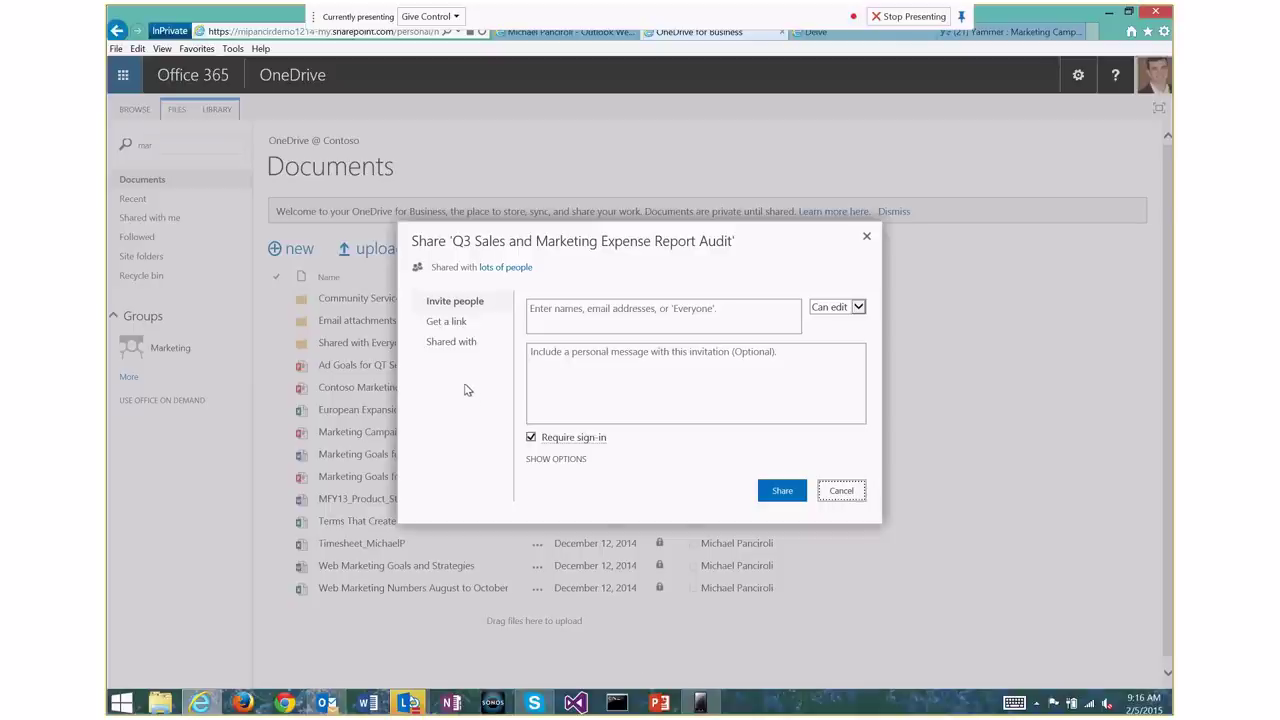
{"action": "left_click", "coordinate": [841, 491]}
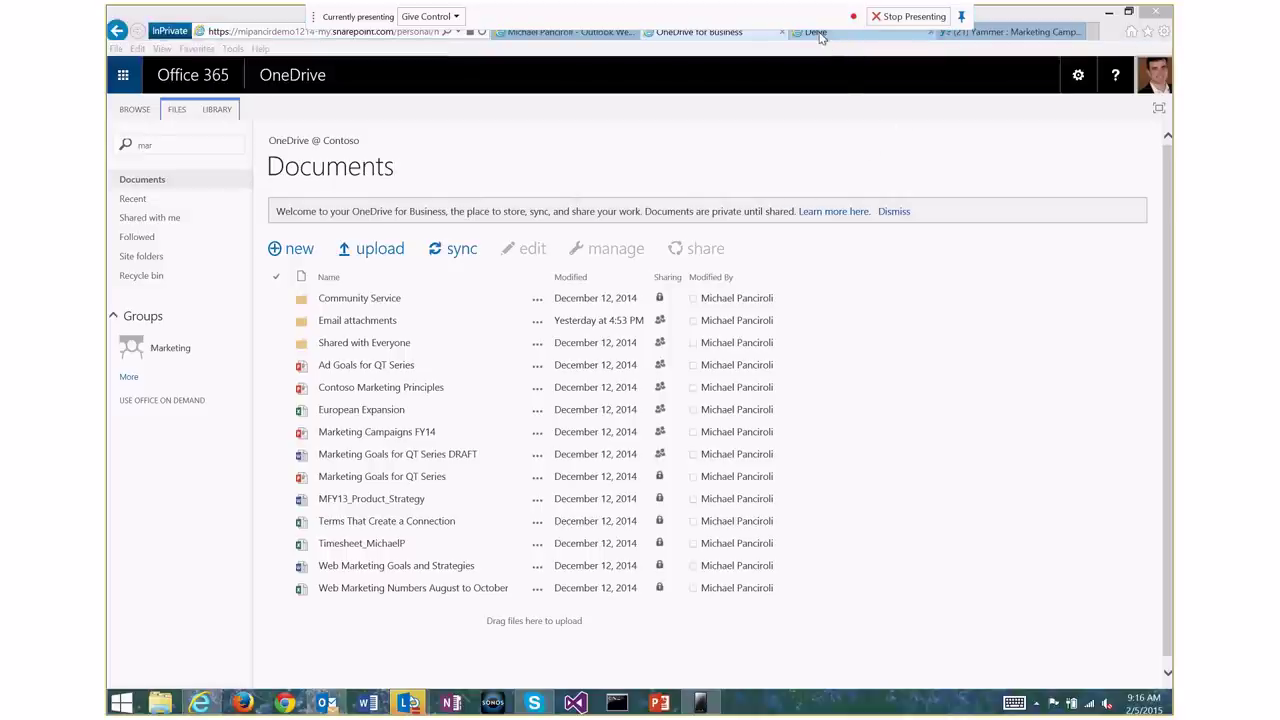
- Switch to Delve and look through My work, Shared with me, the marketing board and the first listed colleague's page, then return to Home
{"action": "left_click", "coordinate": [816, 32]}
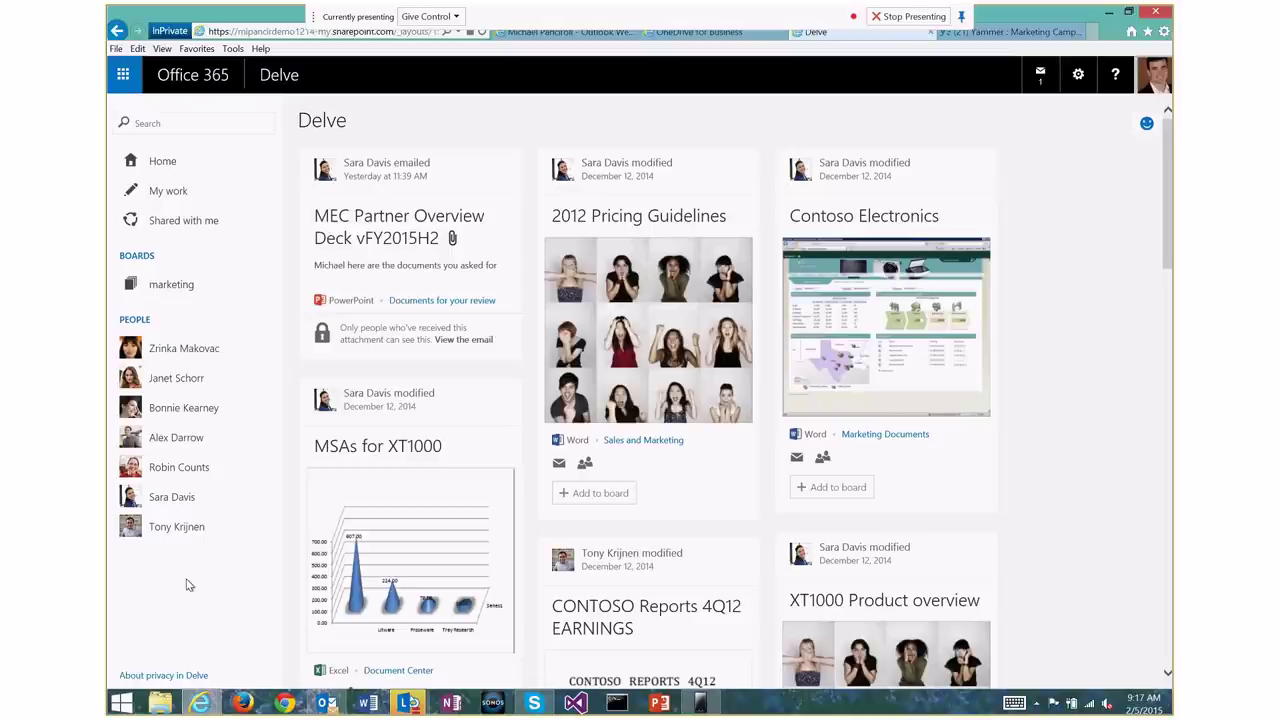
{"action": "left_click", "coordinate": [178, 200]}
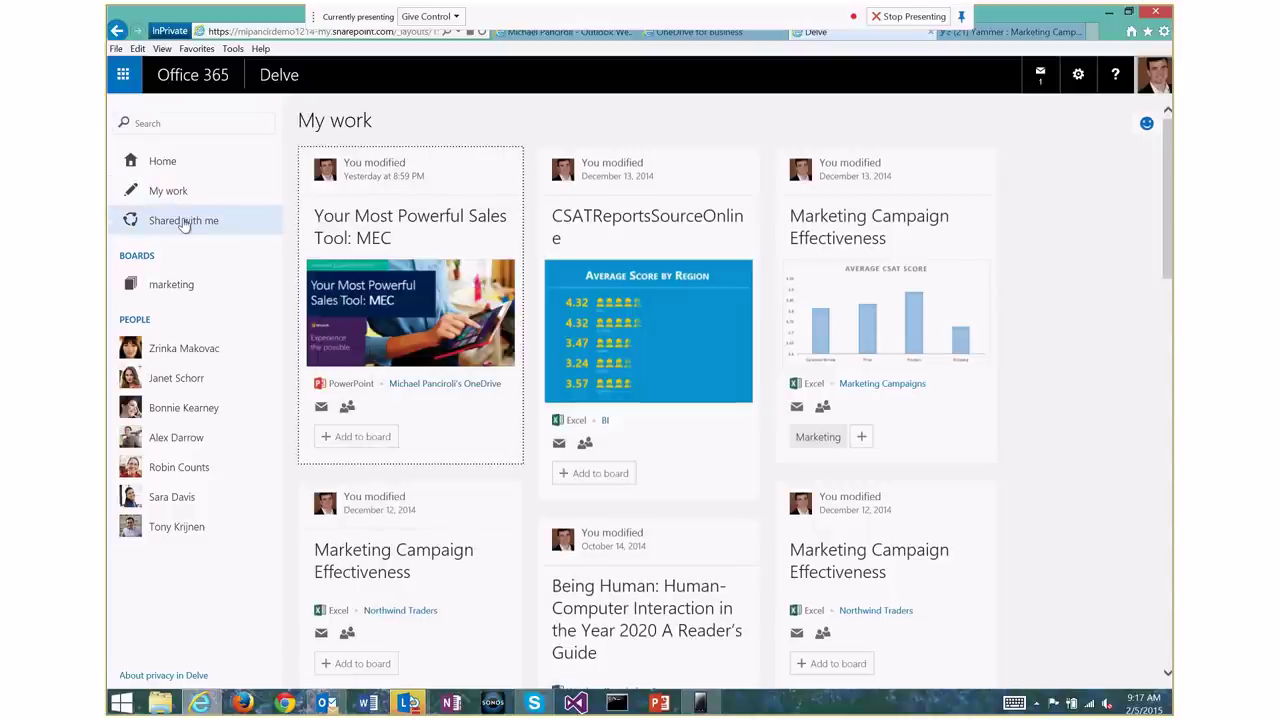
{"action": "left_click", "coordinate": [184, 221]}
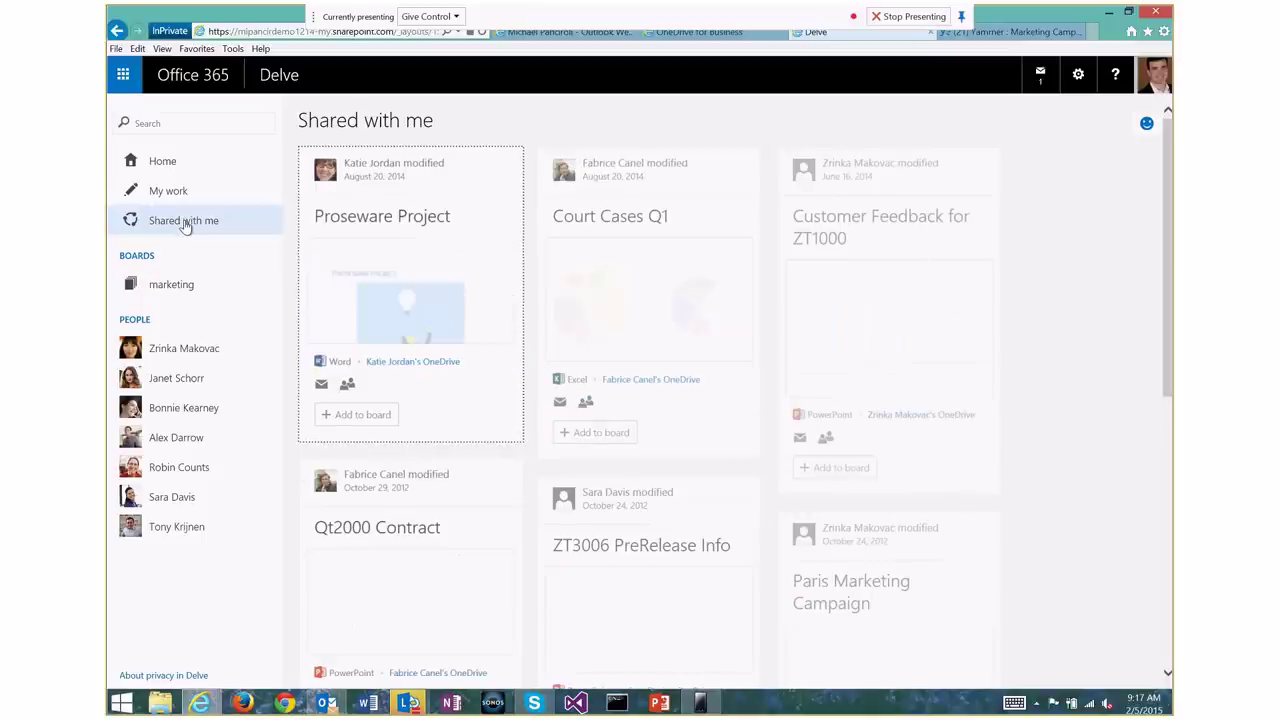
{"action": "left_click", "coordinate": [213, 292]}
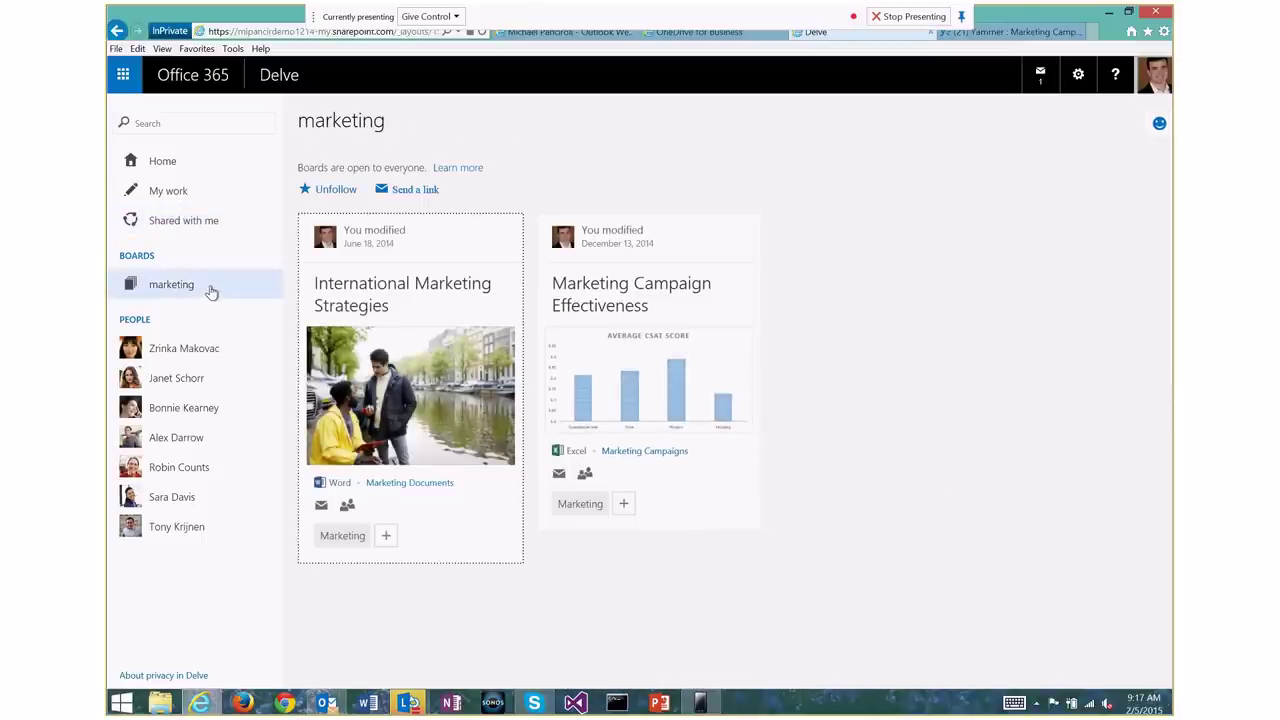
{"action": "left_click", "coordinate": [204, 357]}
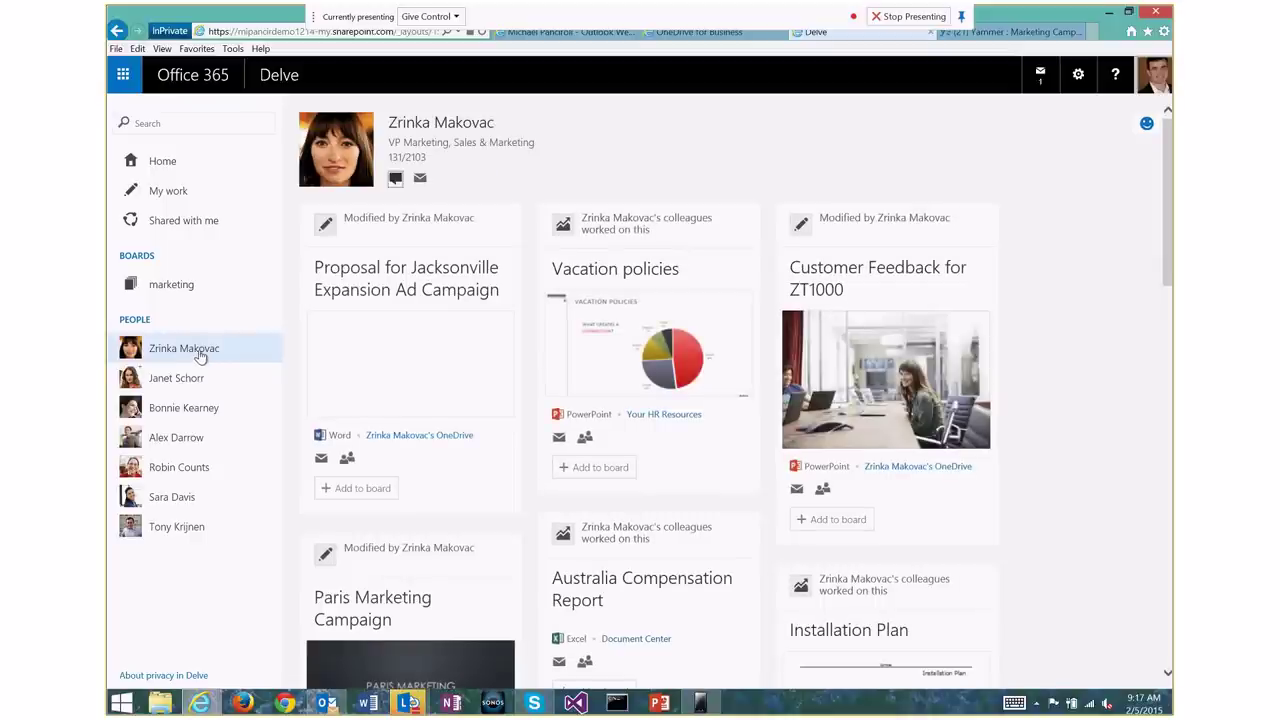
{"action": "left_click", "coordinate": [175, 178]}
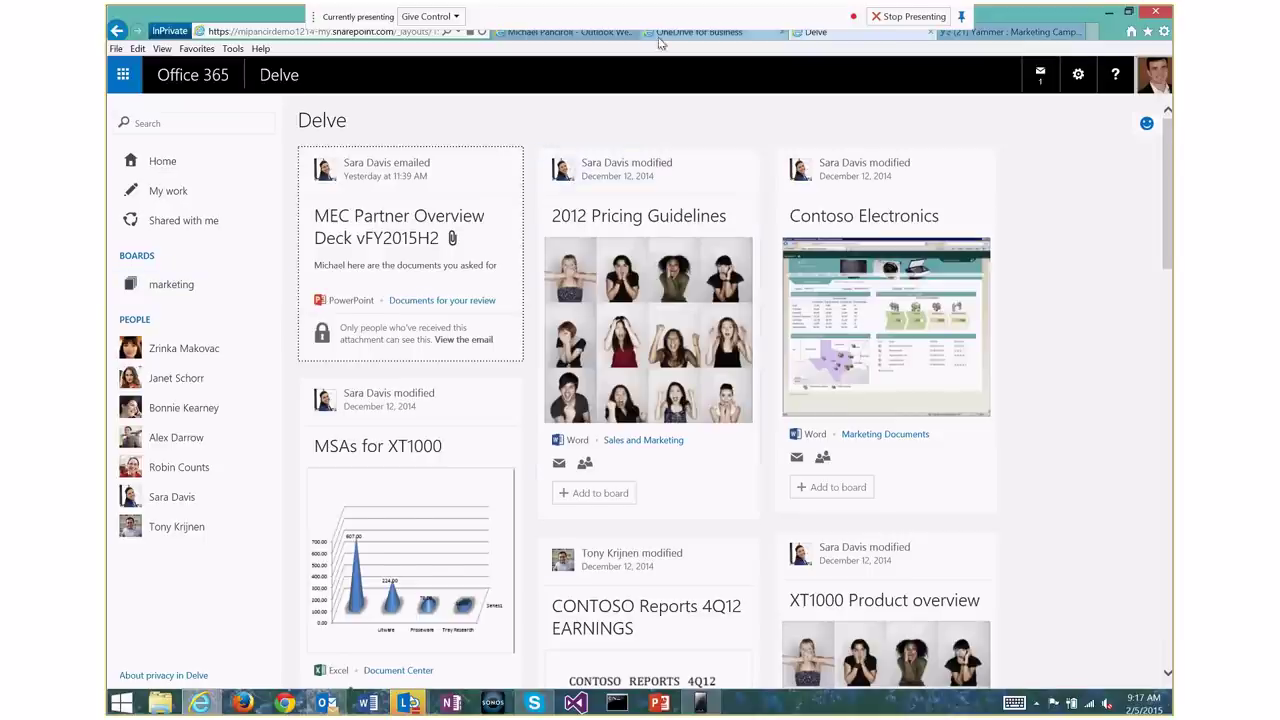
- Switch back to OneDrive and show the recently accessed documents
{"action": "left_click", "coordinate": [700, 32]}
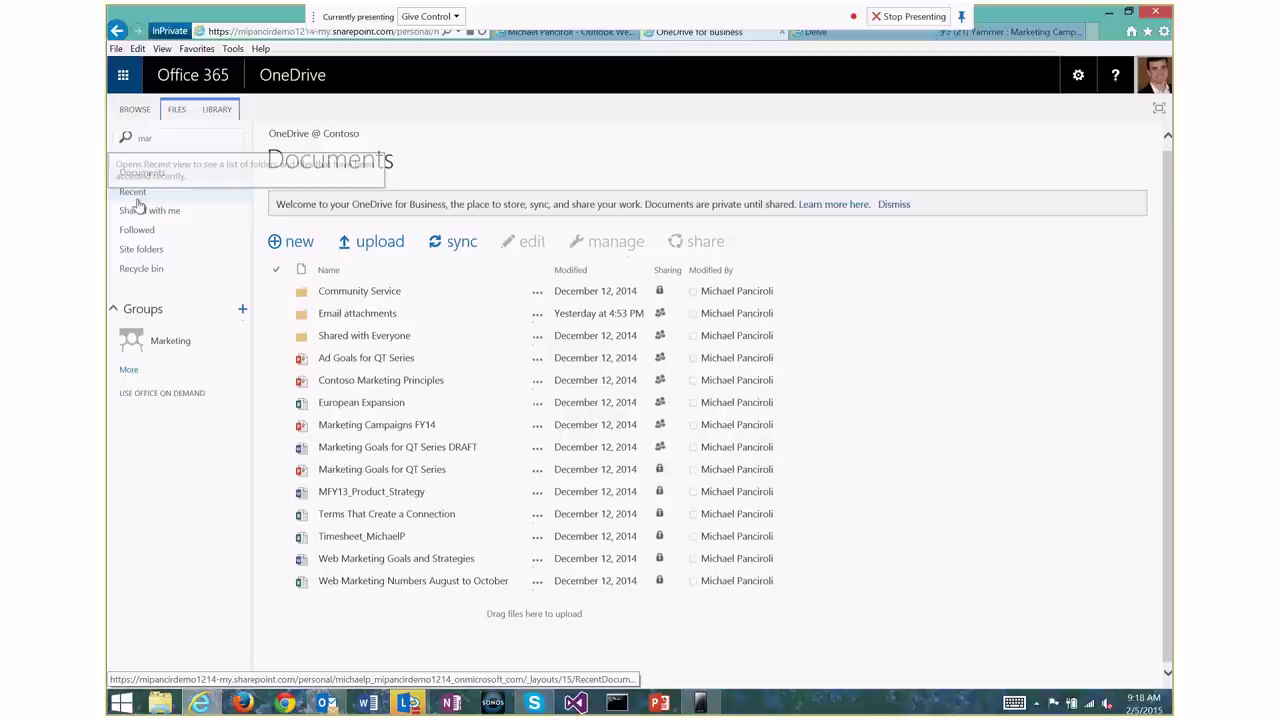
{"action": "left_click", "coordinate": [136, 194]}
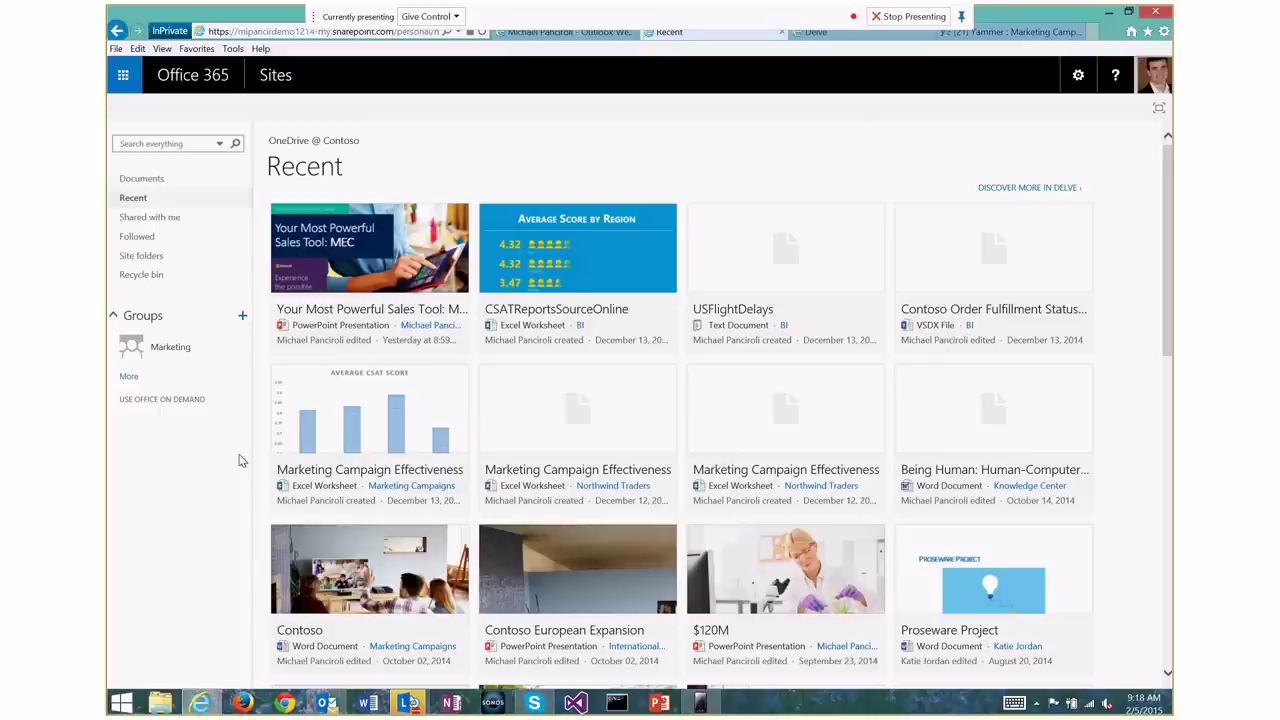
- Switch to the Microsoft OneDrive for Business window and open the presentation MEC Partner Overview Deck vFY2015H2
{"action": "left_click", "coordinate": [201, 705]}
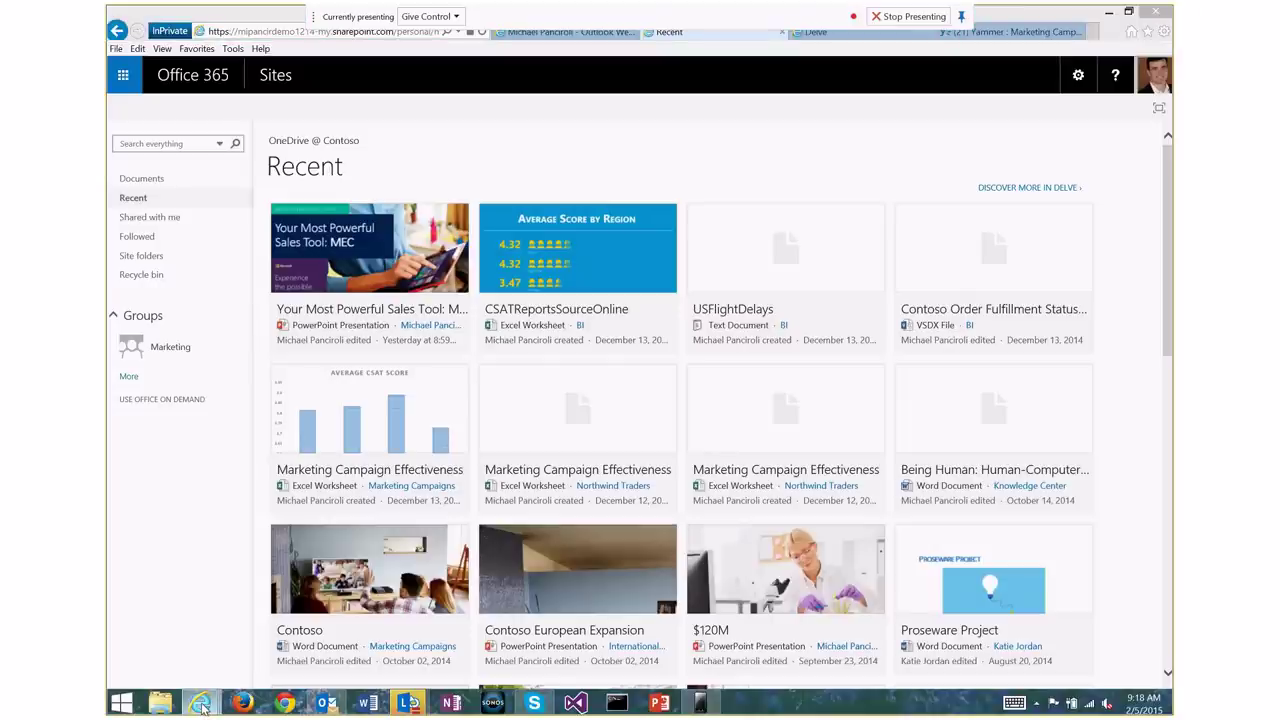
{"action": "left_click", "coordinate": [201, 705]}
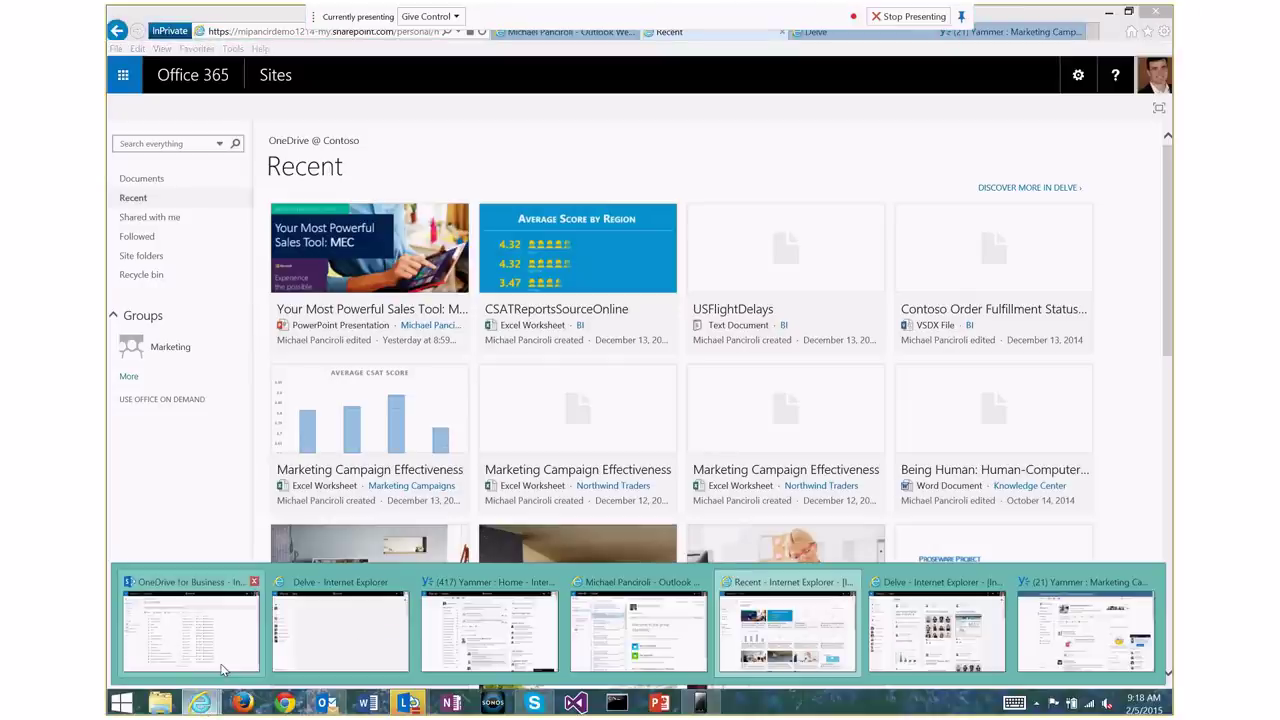
{"action": "left_click", "coordinate": [222, 661]}
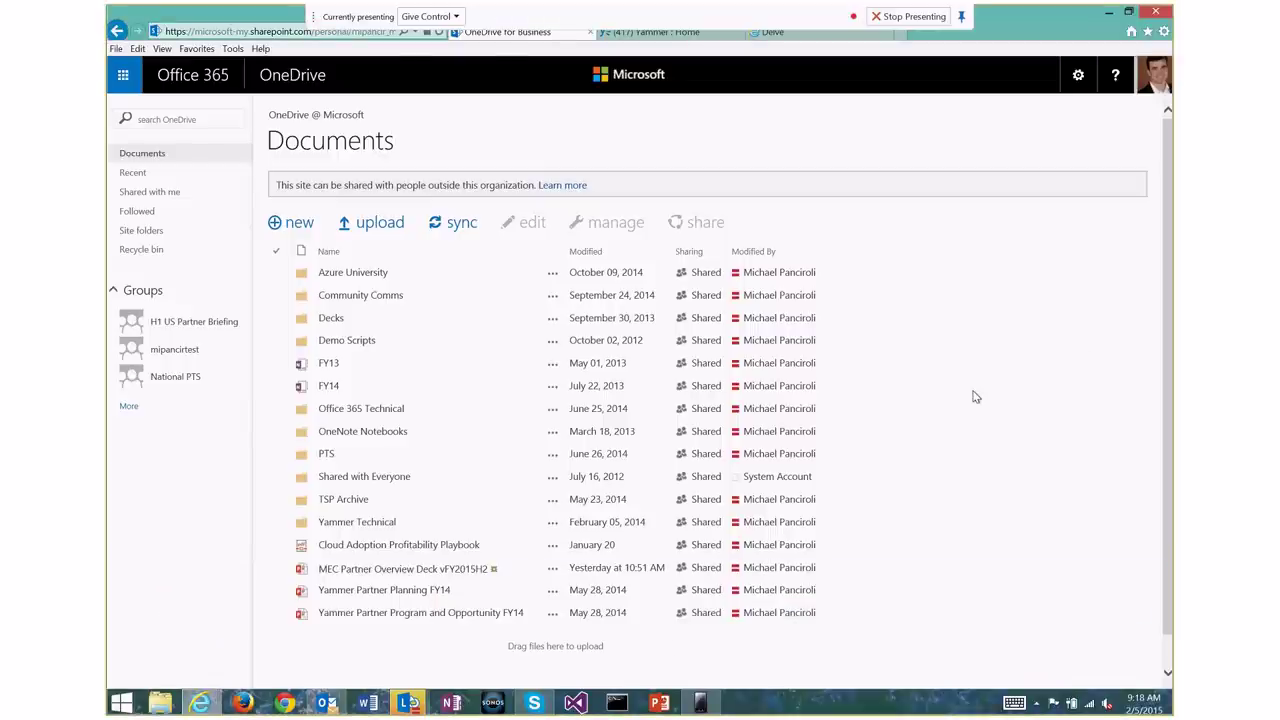
{"action": "left_click", "coordinate": [420, 569]}
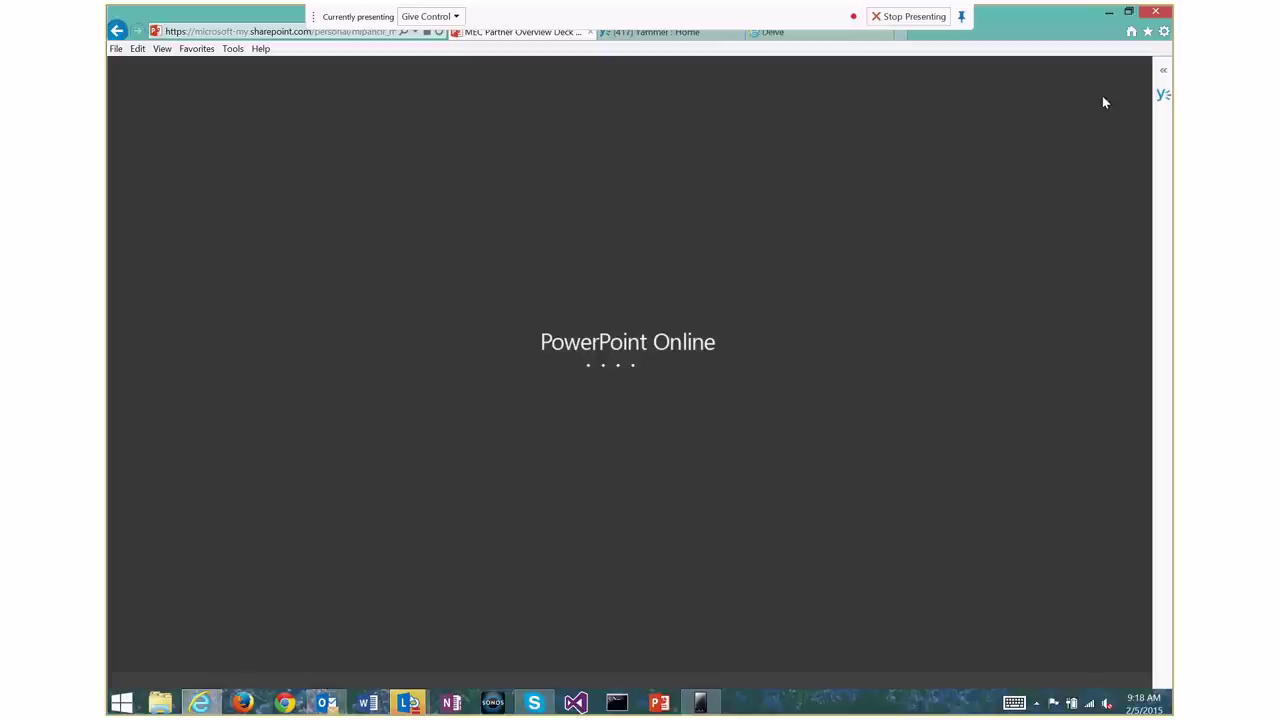
- Start a Yammer post about the deck for the CIE group, look up a colleague to notify, and return to the OneDrive documents without posting
{"action": "left_click", "coordinate": [1163, 99]}
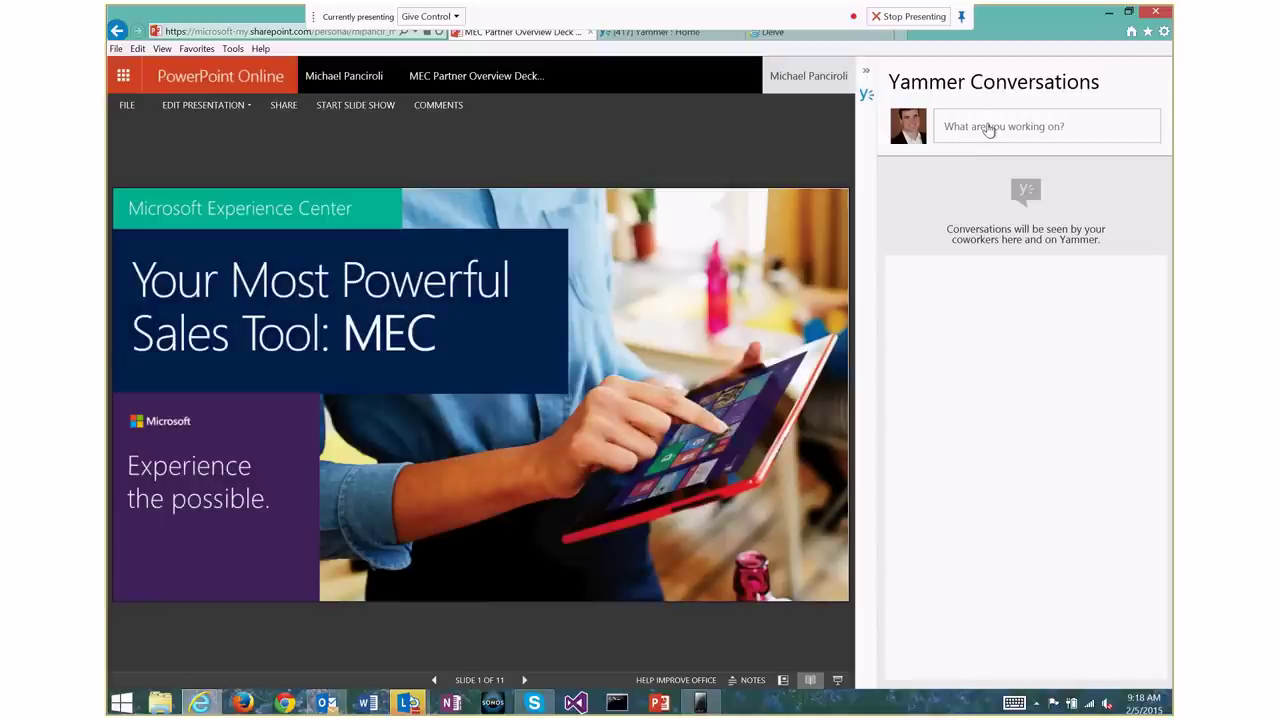
{"action": "left_click", "coordinate": [988, 128]}
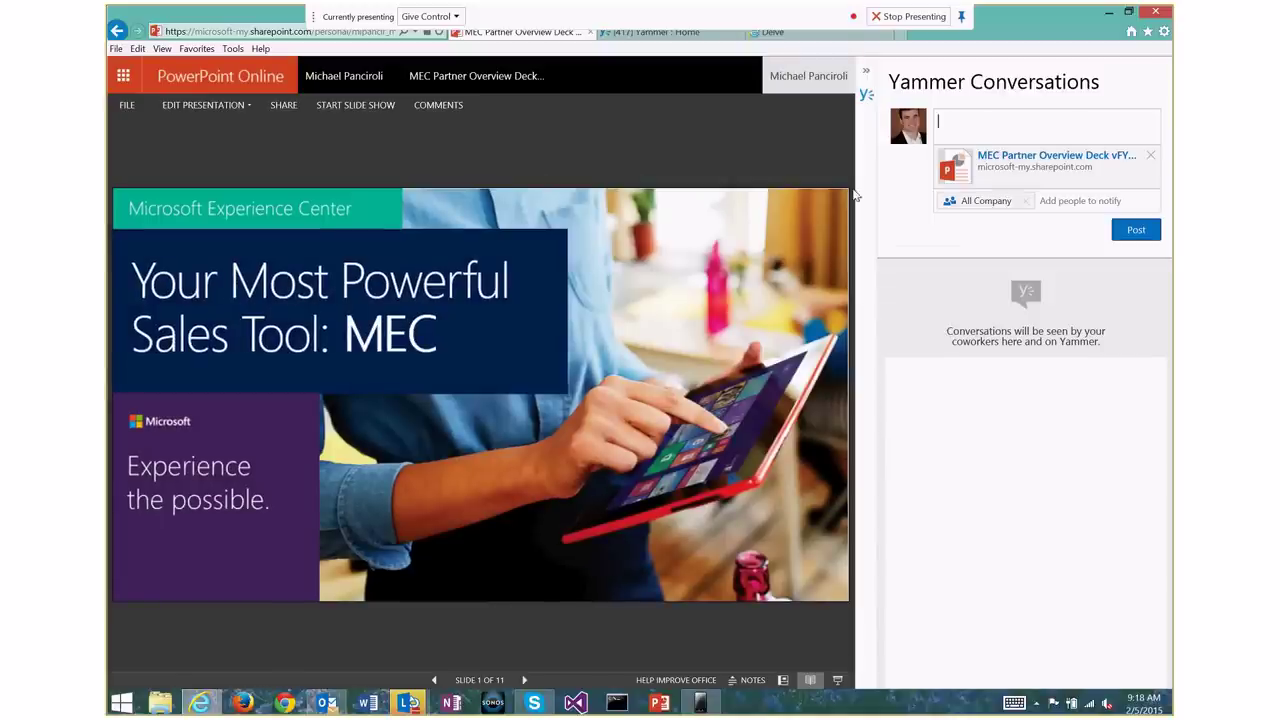
{"action": "left_click", "coordinate": [1024, 205]}
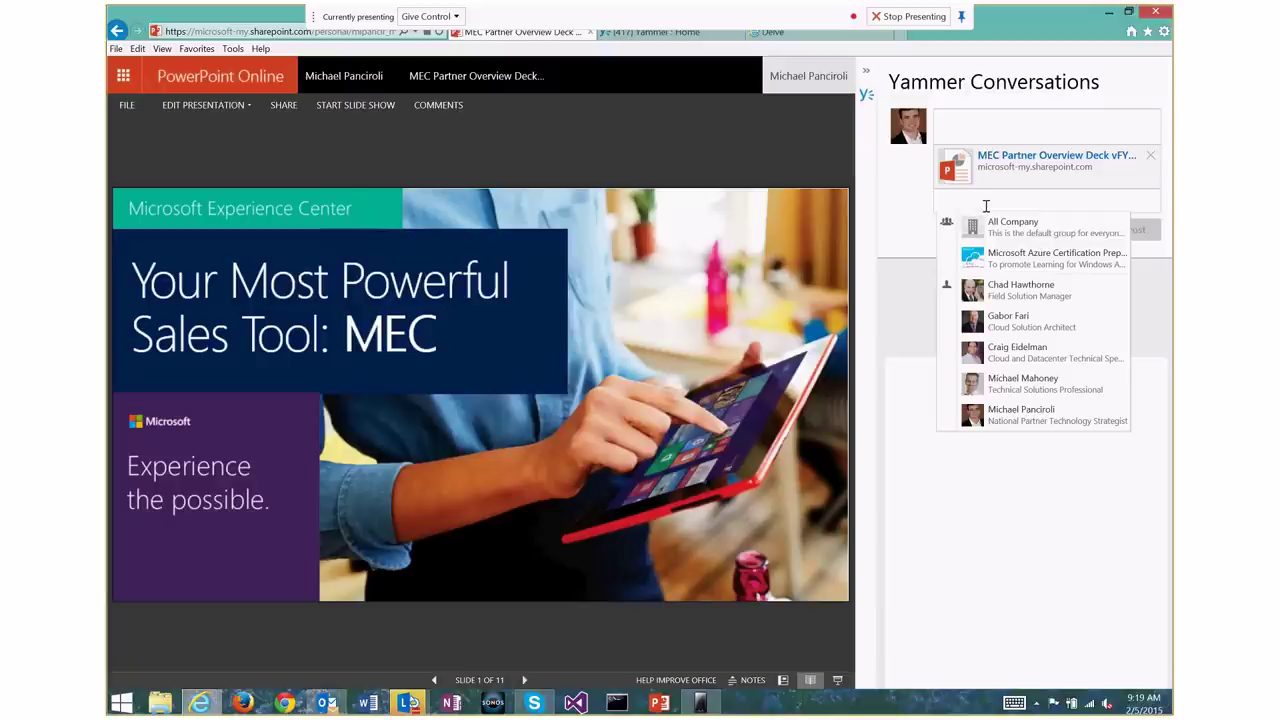
{"action": "type", "text": "cie"}
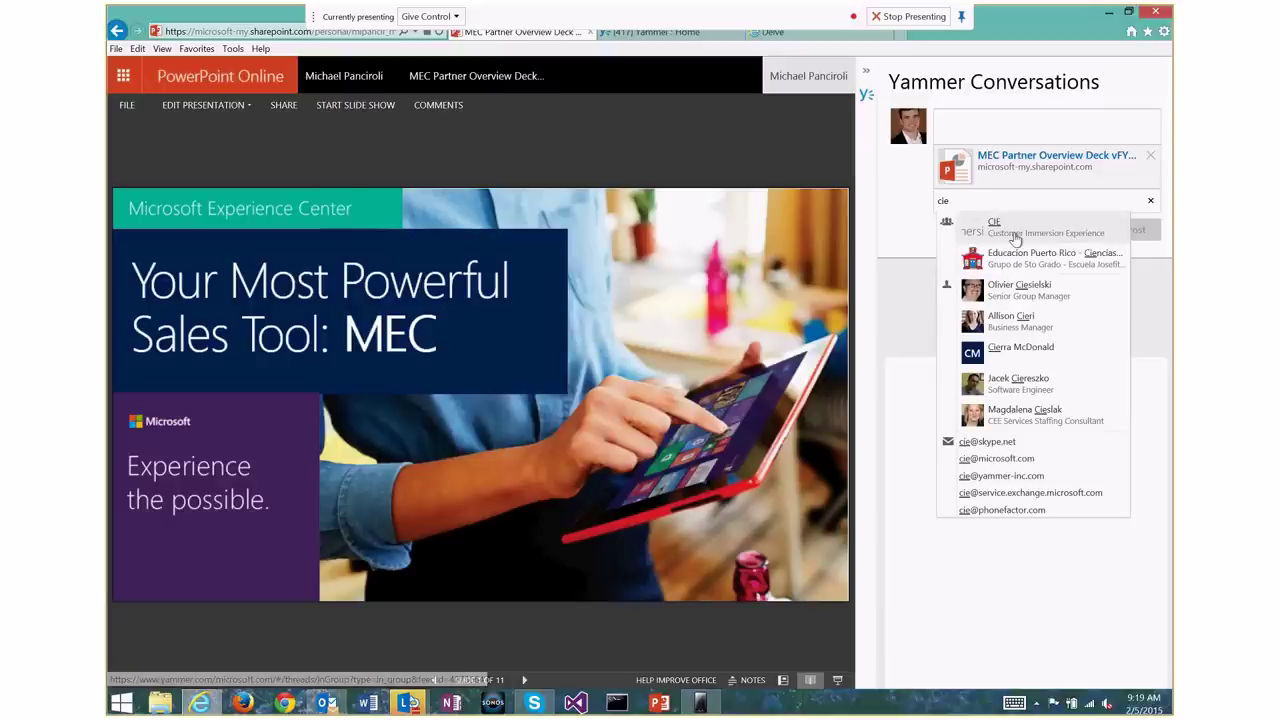
{"action": "left_click", "coordinate": [1015, 235]}
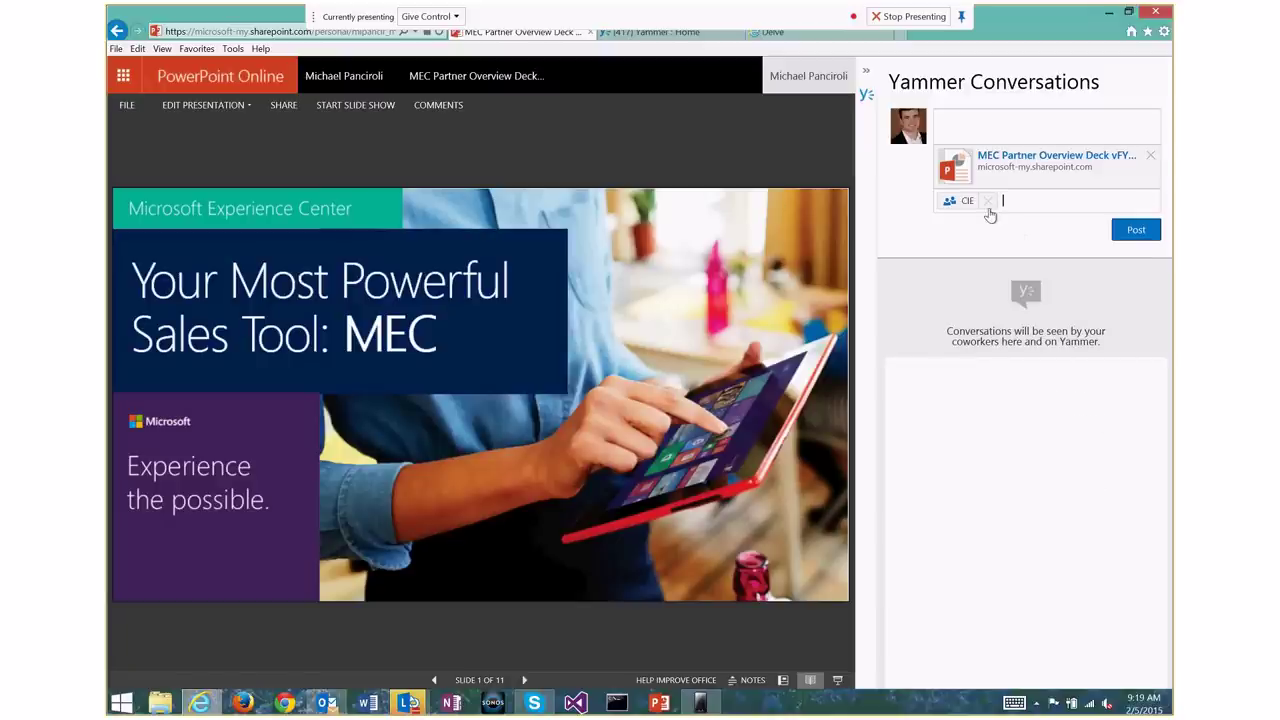
{"action": "type", "text": "aman"}
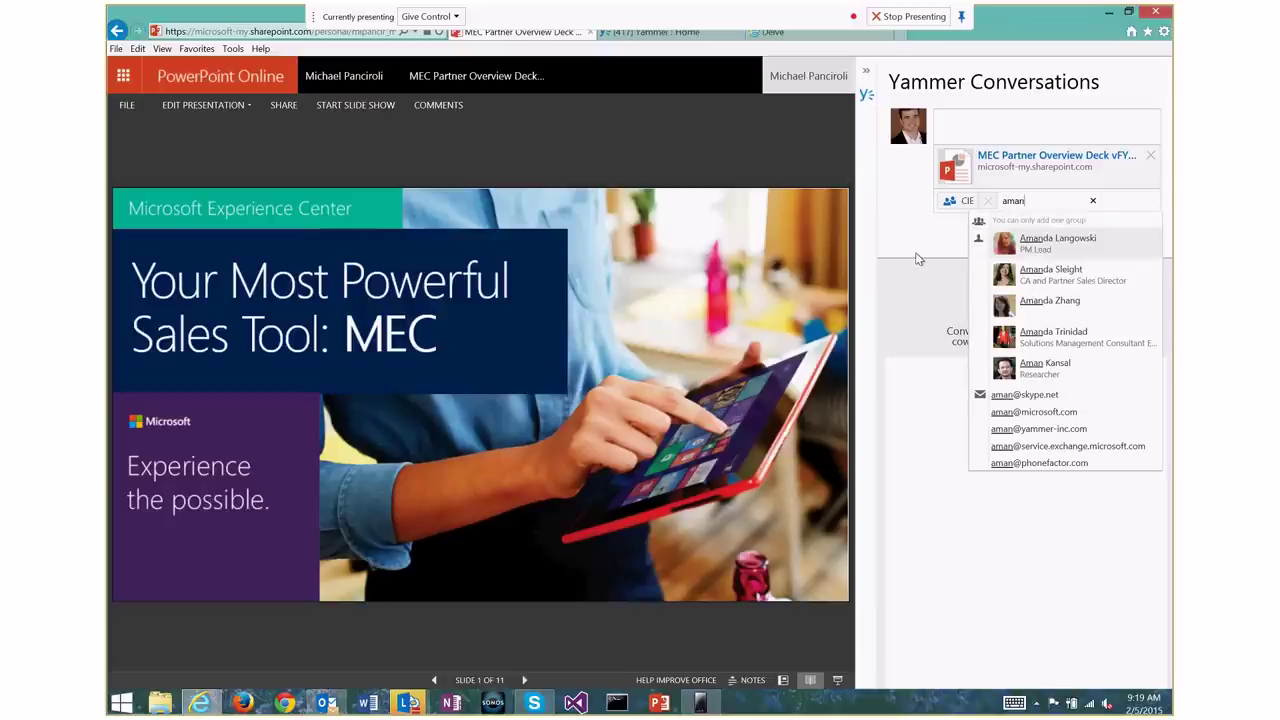
{"action": "left_click", "coordinate": [957, 371]}
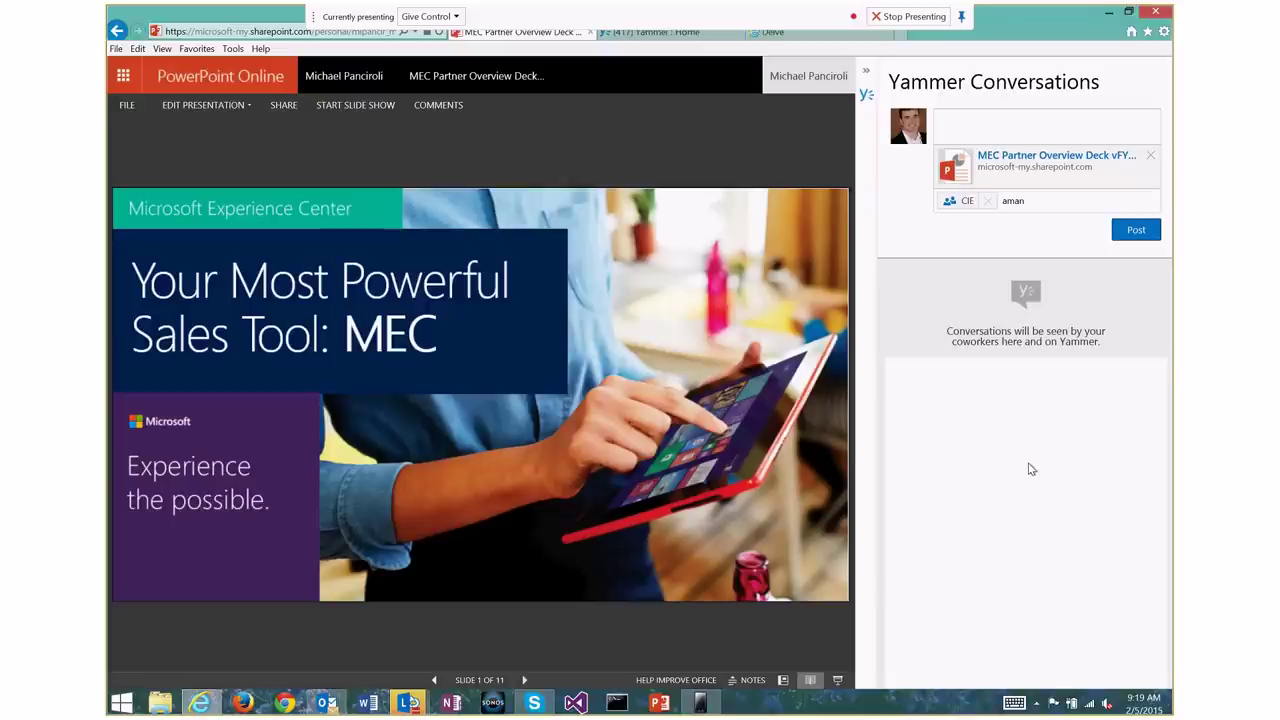
{"action": "left_click", "coordinate": [366, 89]}
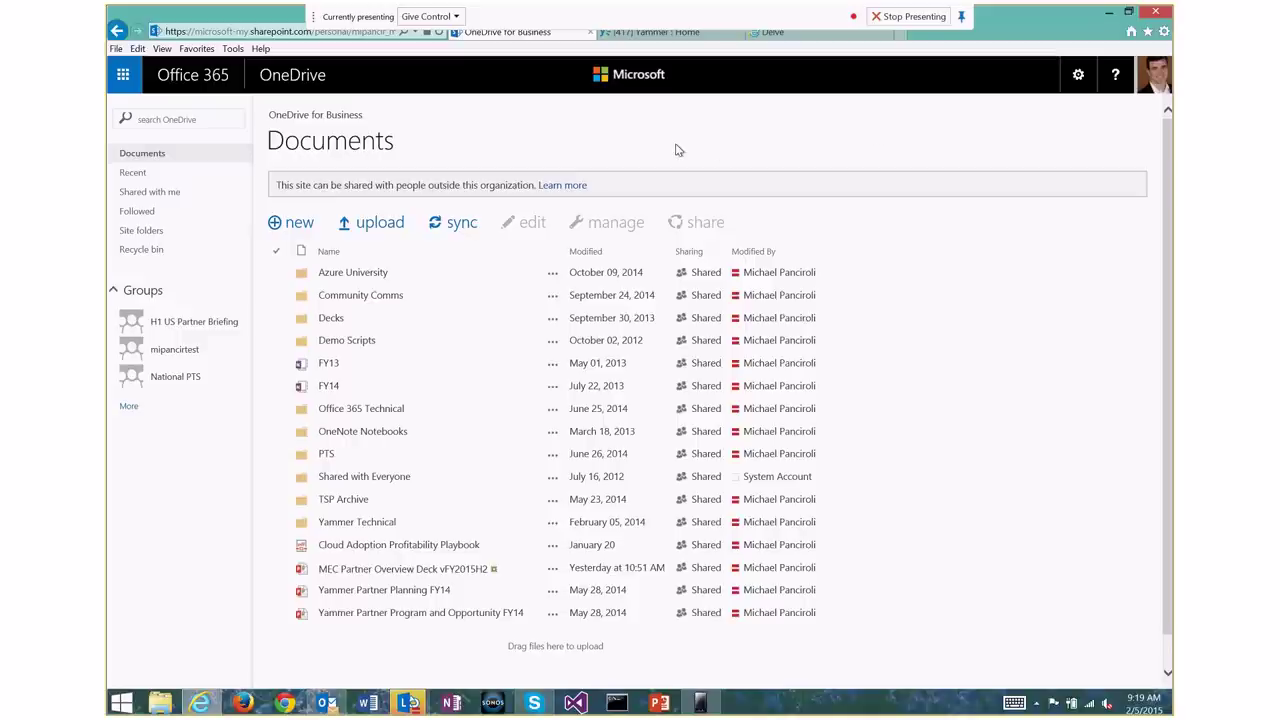
- Show the ribbon above the OneDrive documents list and hide it again
{"action": "left_click", "coordinate": [1081, 79]}
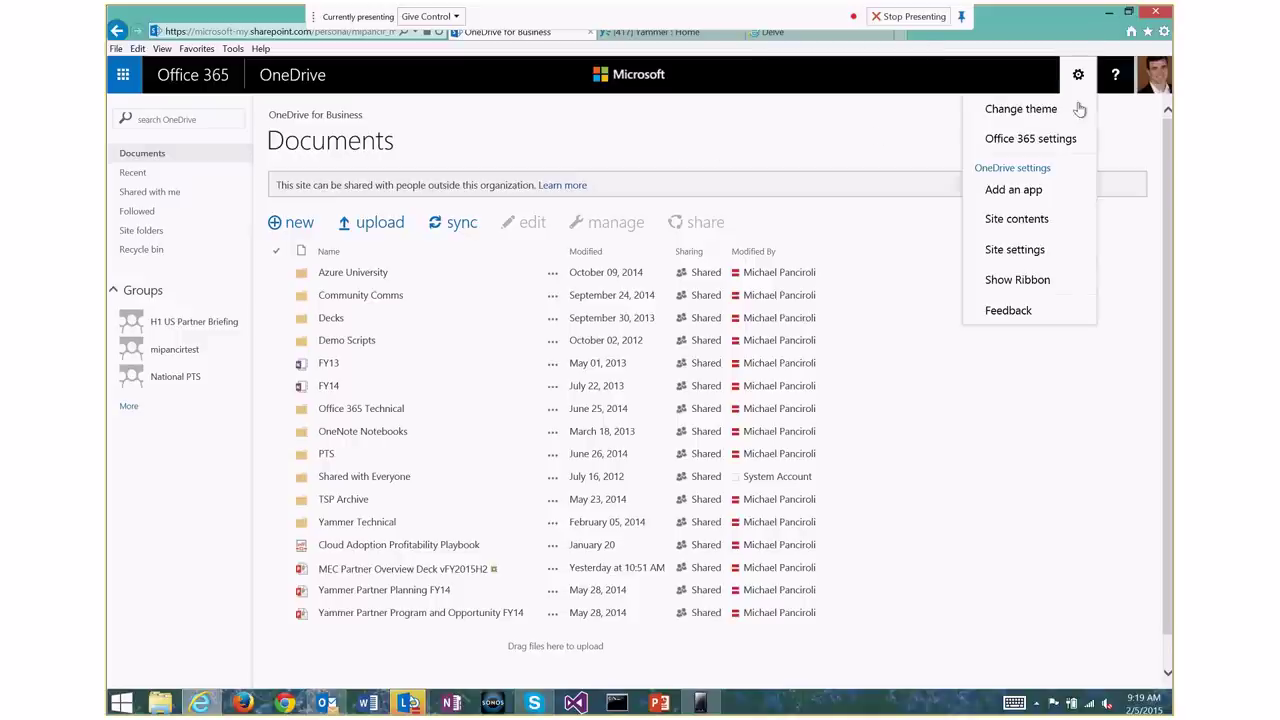
{"action": "left_click", "coordinate": [1036, 281]}
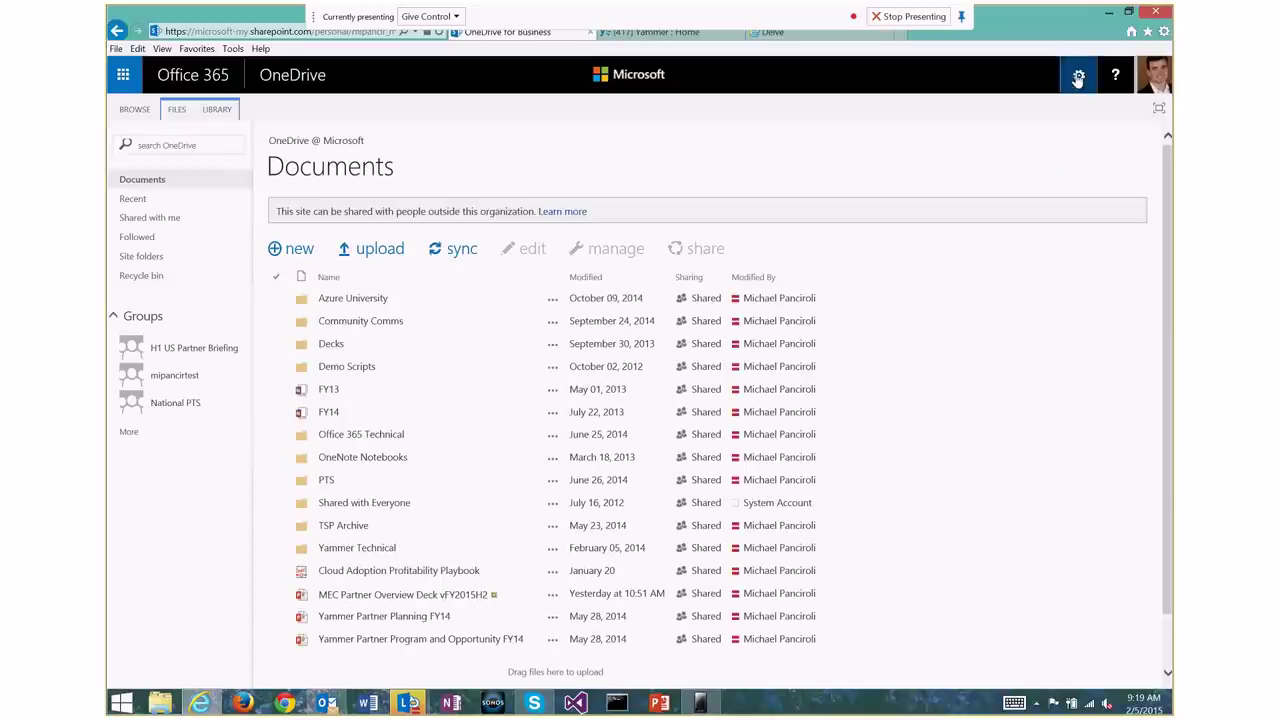
{"action": "left_click", "coordinate": [1078, 77]}
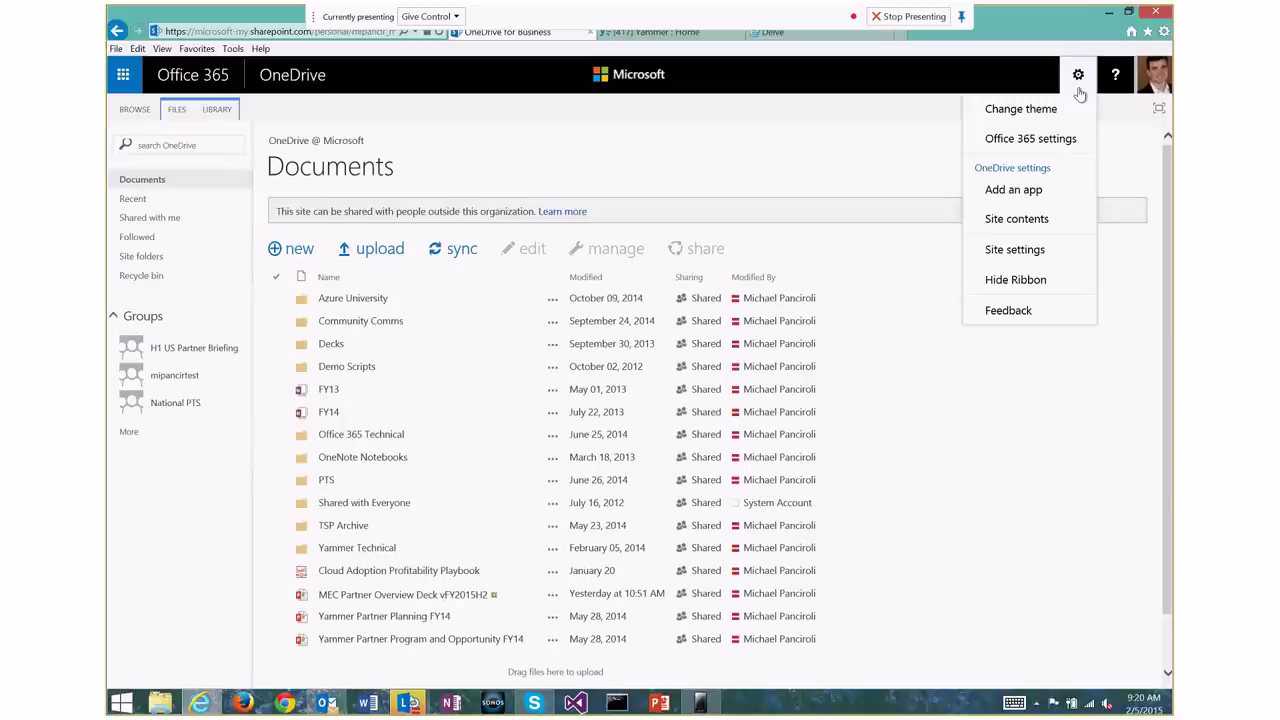
{"action": "left_click", "coordinate": [1040, 250]}
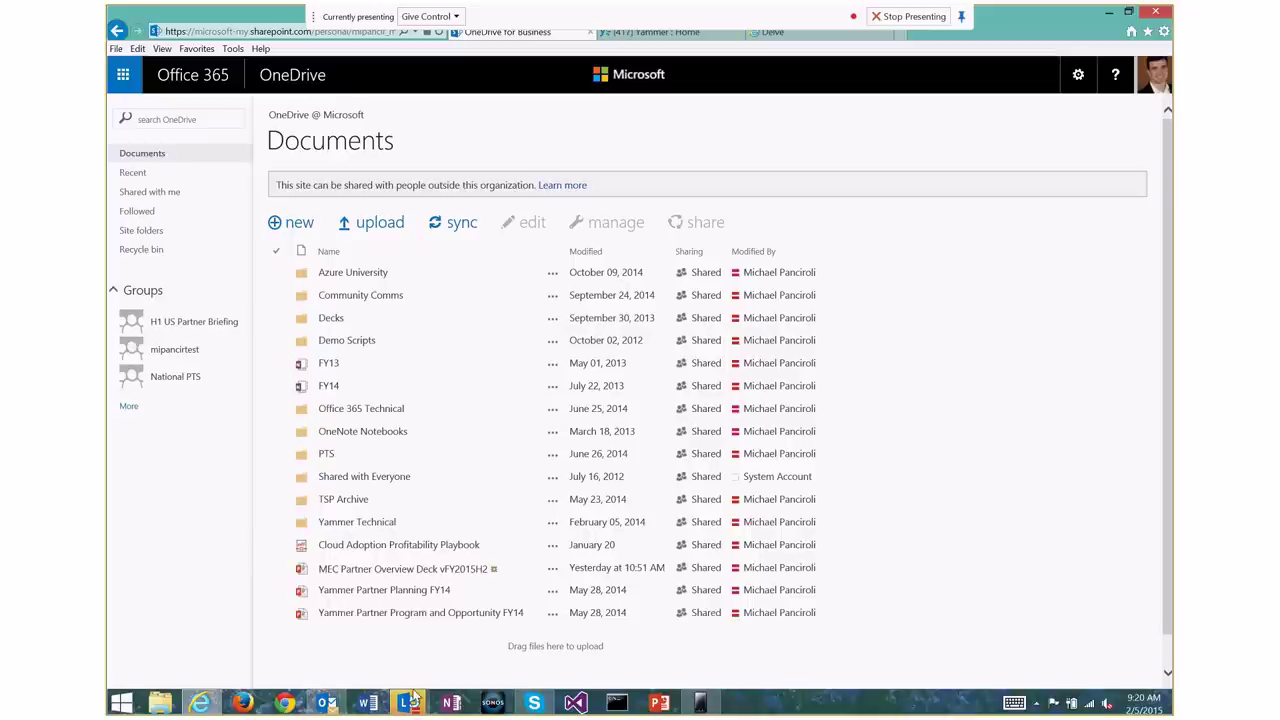
- Switch to Project My Screen App, maximize it to present OneDrive on the phone, and close it
{"action": "left_click", "coordinate": [700, 702]}
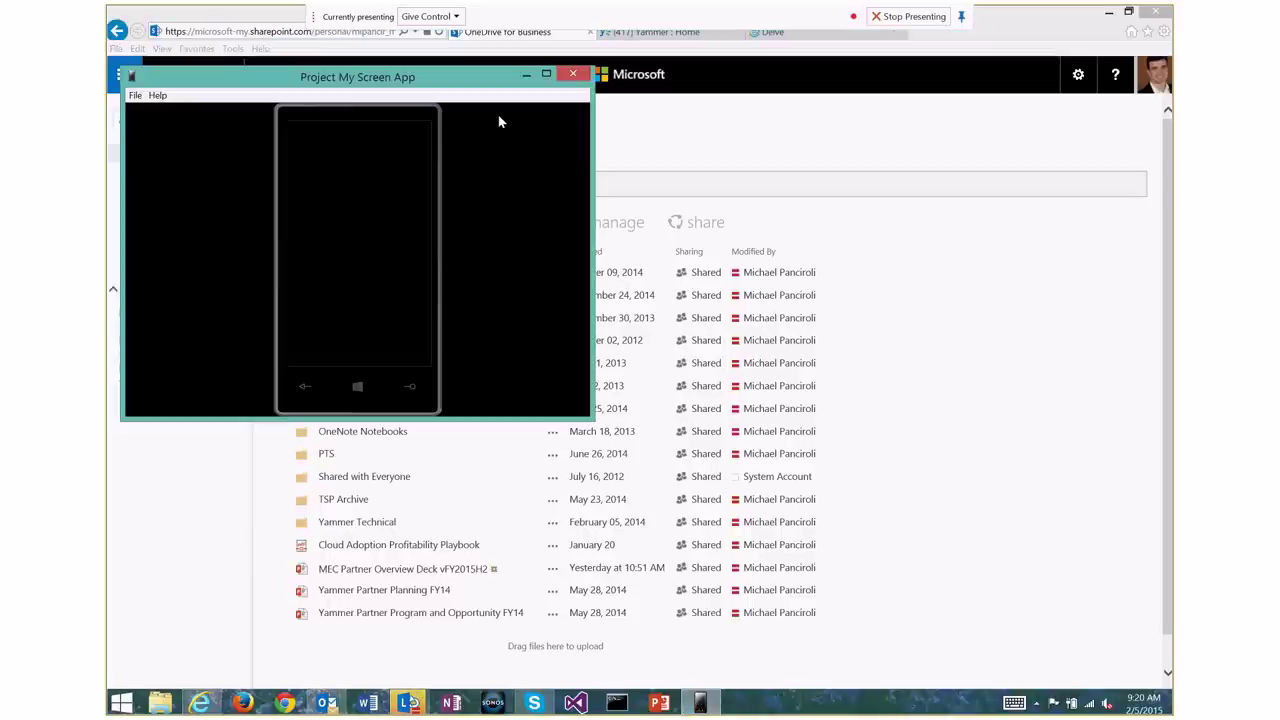
{"action": "double_click", "coordinate": [533, 76]}
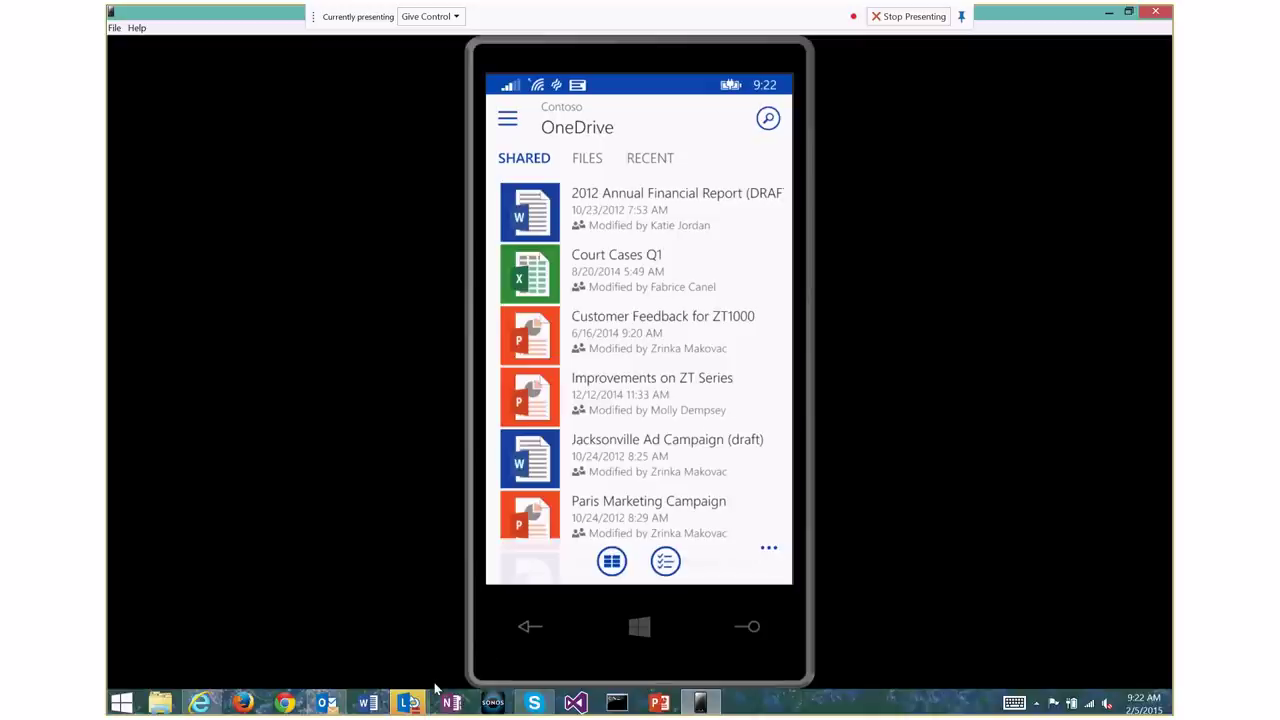
{"action": "left_click", "coordinate": [1160, 12]}
- Switch to Lync and preview the conversation window with four participants
{"action": "left_click", "coordinate": [408, 703]}
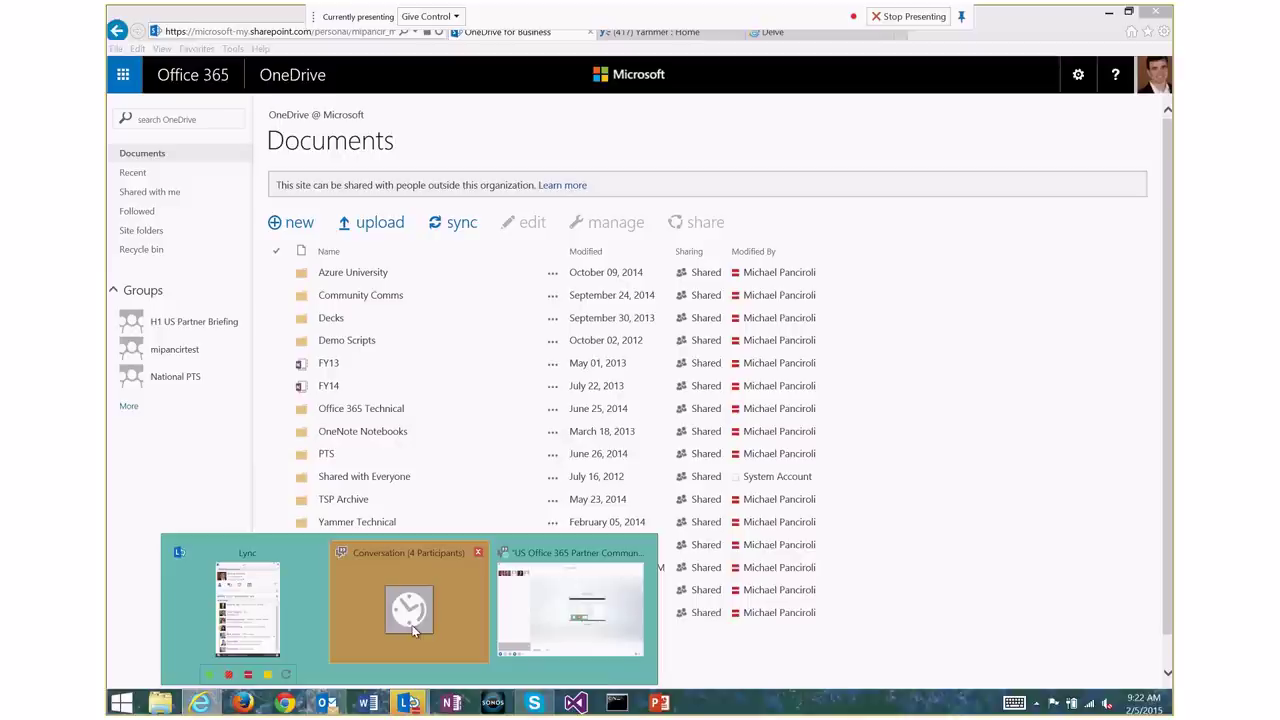
{"action": "mouse_move", "coordinate": [417, 624]}
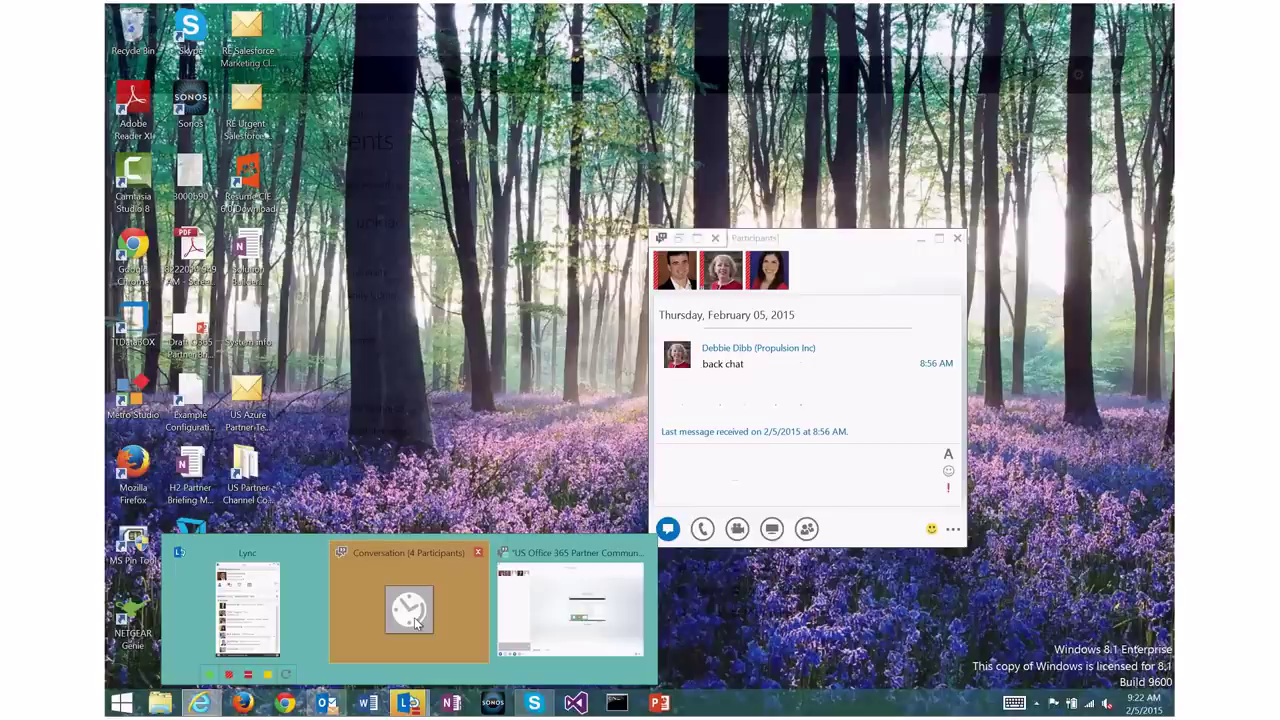